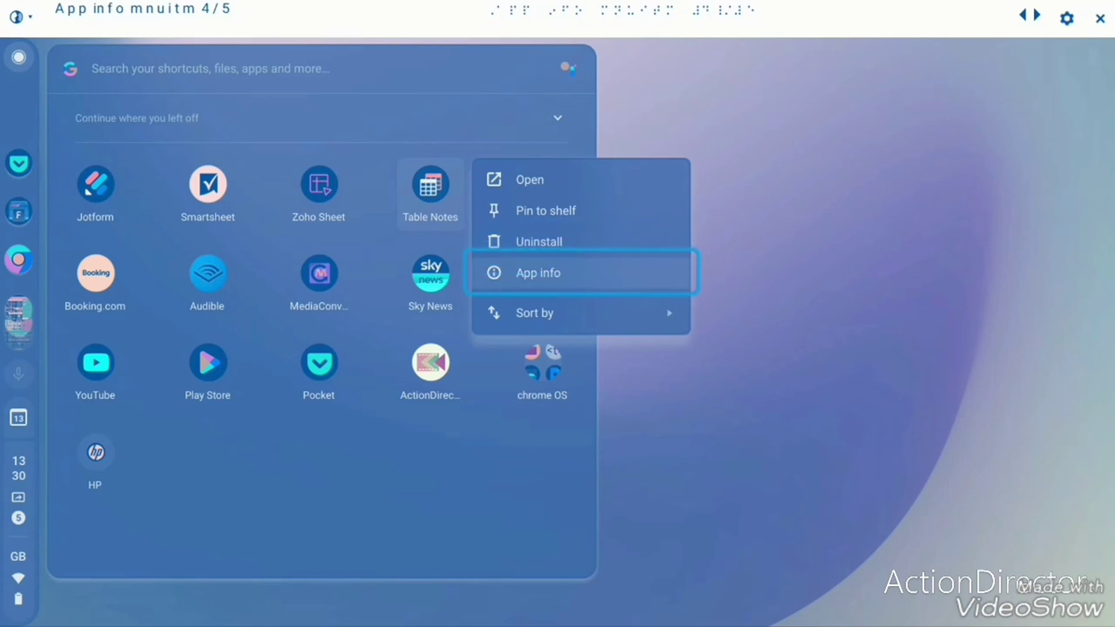
# Step: Open the app info page for Table Notes and go to its Location permission
pyautogui.press('Return')
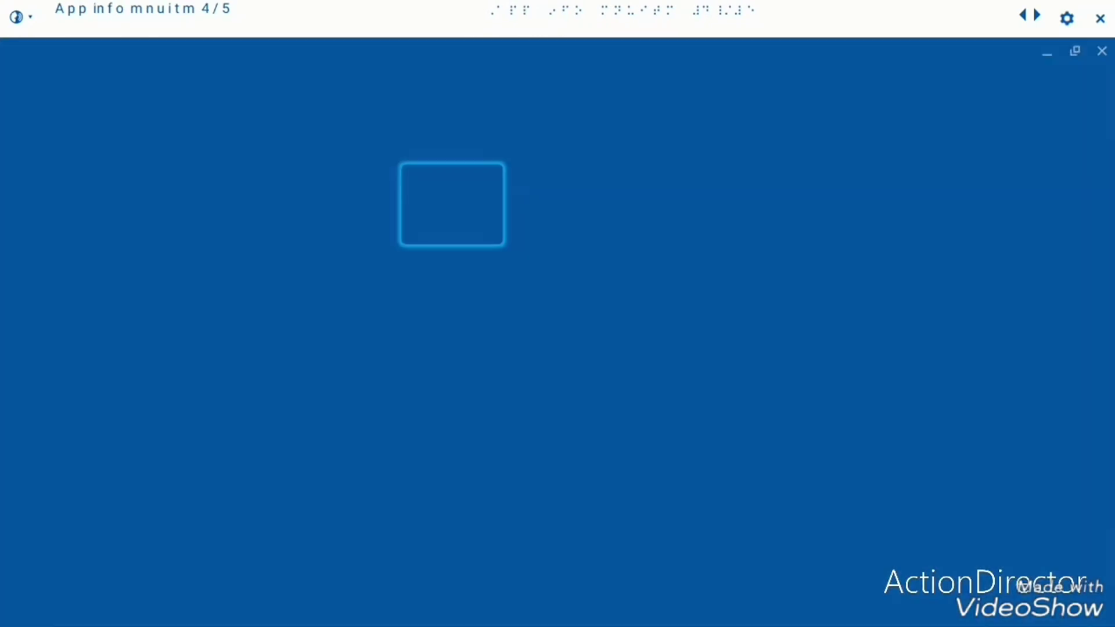
pyautogui.press('Tab')
pyautogui.press('Tab')
pyautogui.press('Tab')
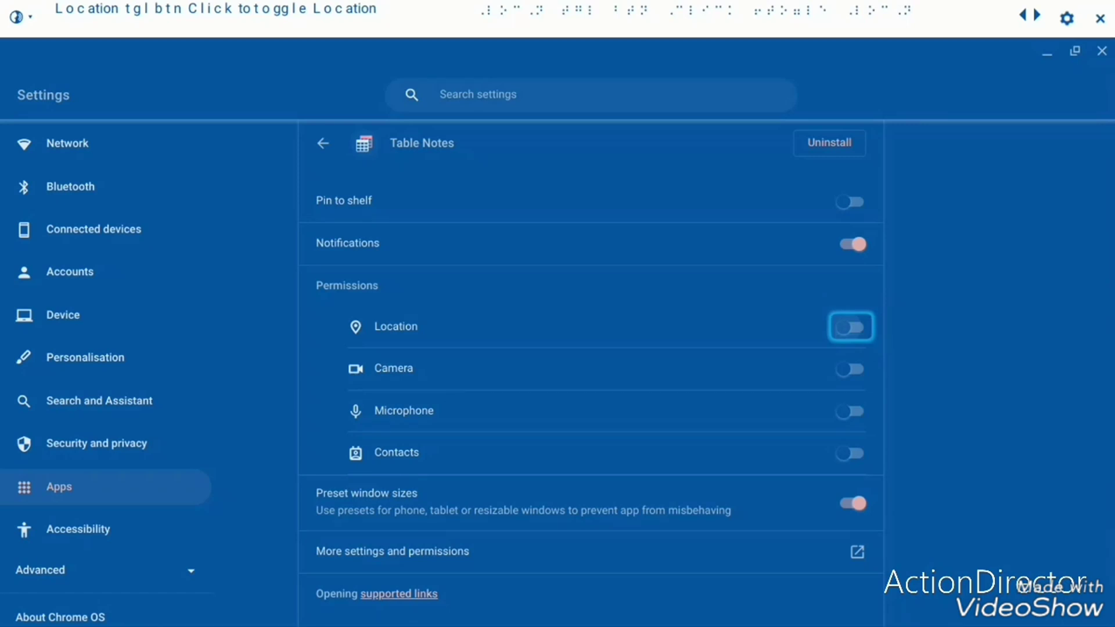
pyautogui.press('Tab')
pyautogui.hotkey('shift', 'Tab')
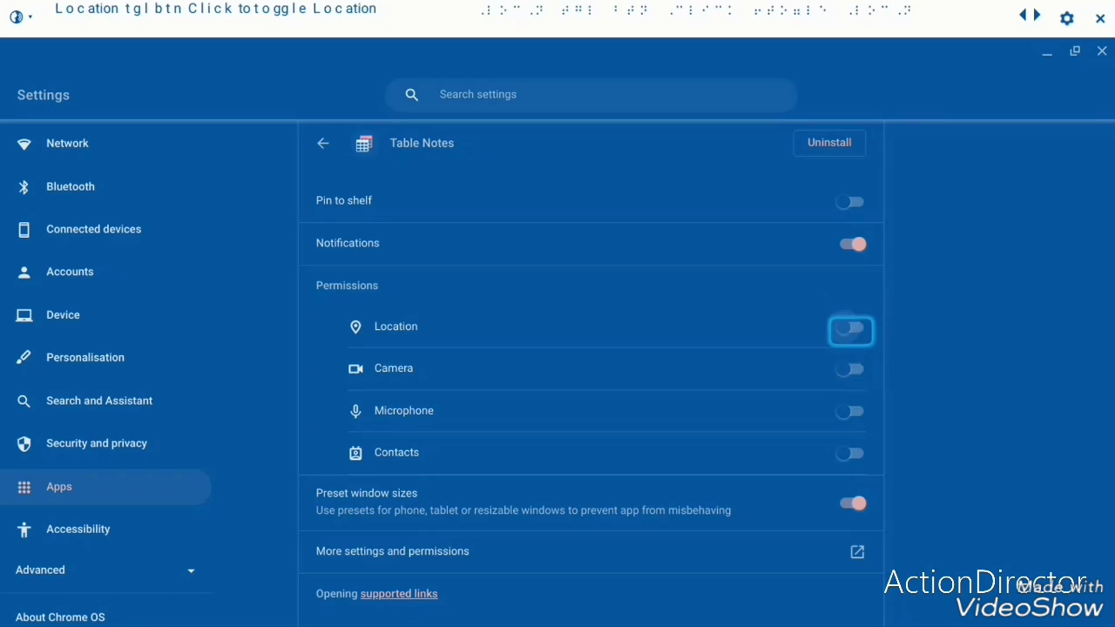
pyautogui.hotkey('shift', 'Tab')
pyautogui.press('Tab')
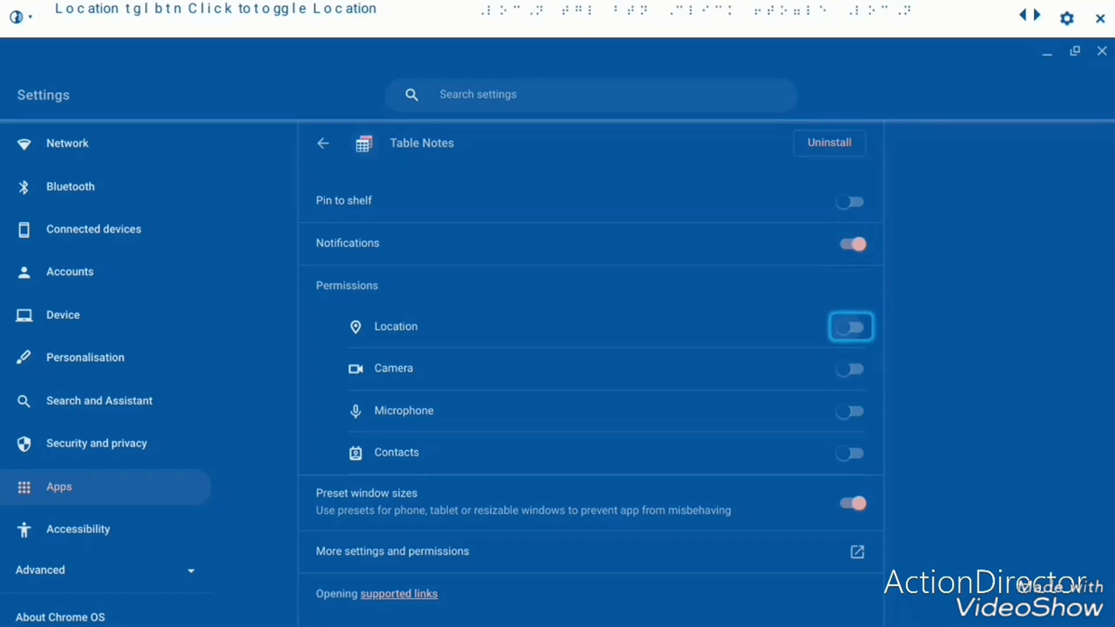
# Step: Turn on the Location, Camera, Microphone and Contacts permissions for Table Notes
pyautogui.press('space')
pyautogui.press('Tab')
pyautogui.press('space')
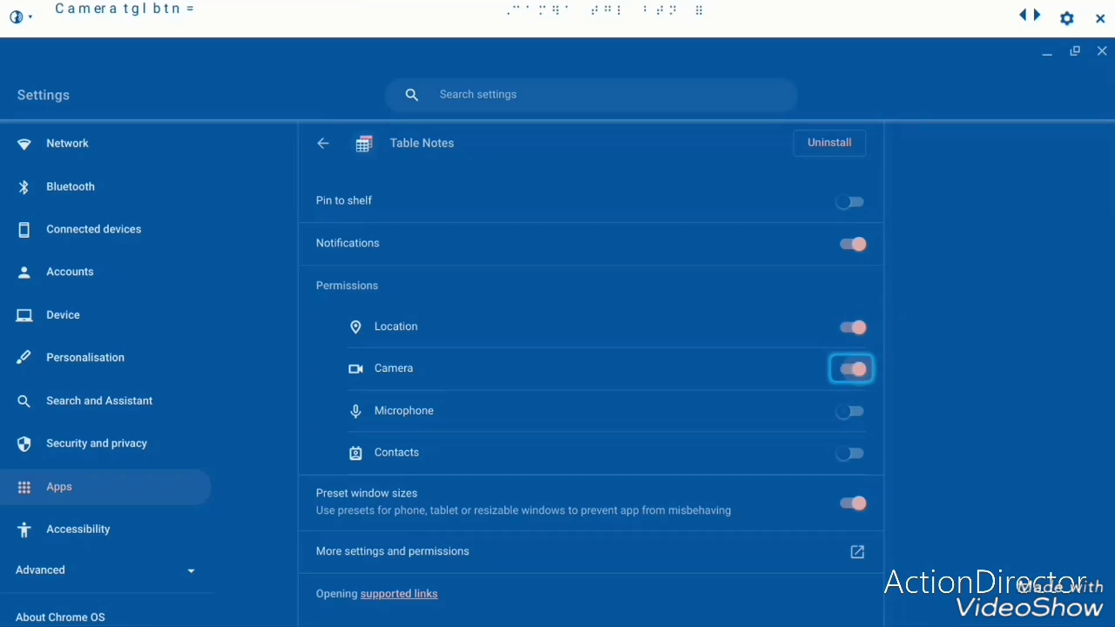
pyautogui.press('Tab')
pyautogui.press('space')
pyautogui.press('Tab')
pyautogui.press('space')
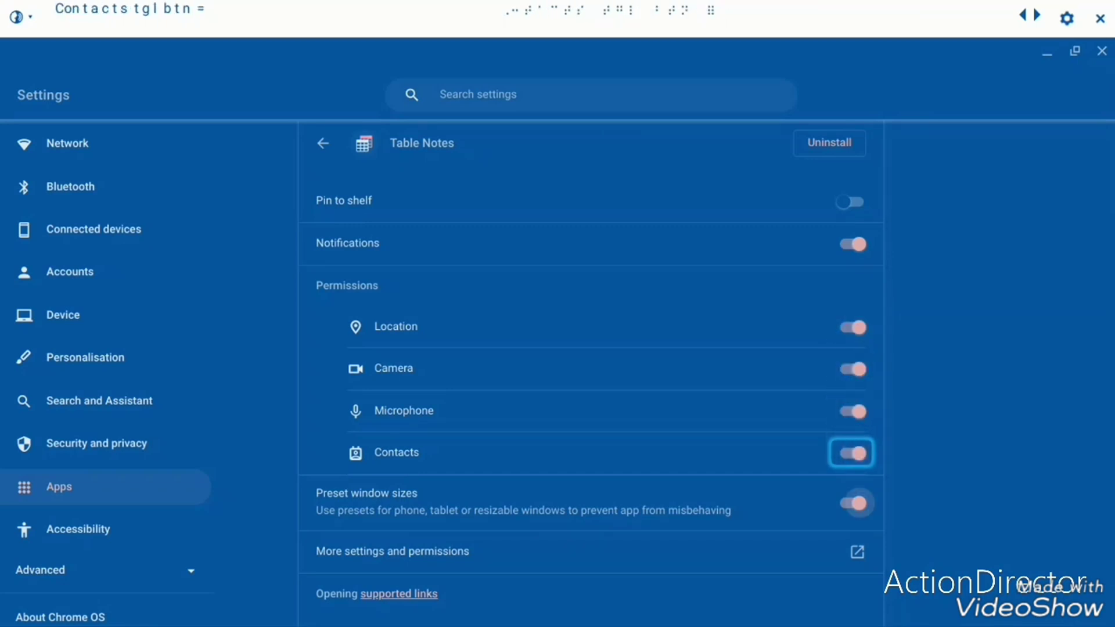
# Step: Check the Preset window sizes option for Table Notes and close the Settings window
pyautogui.press('Tab')
pyautogui.press('Tab')
pyautogui.hotkey('shift', 'Tab')
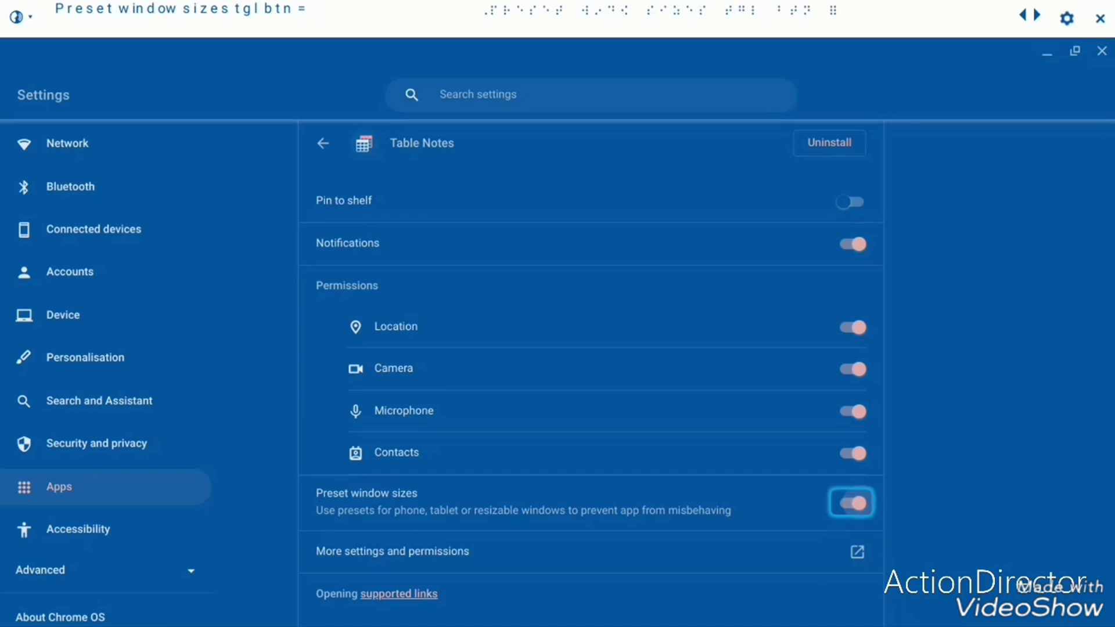
pyautogui.hotkey('shift', 'Tab')
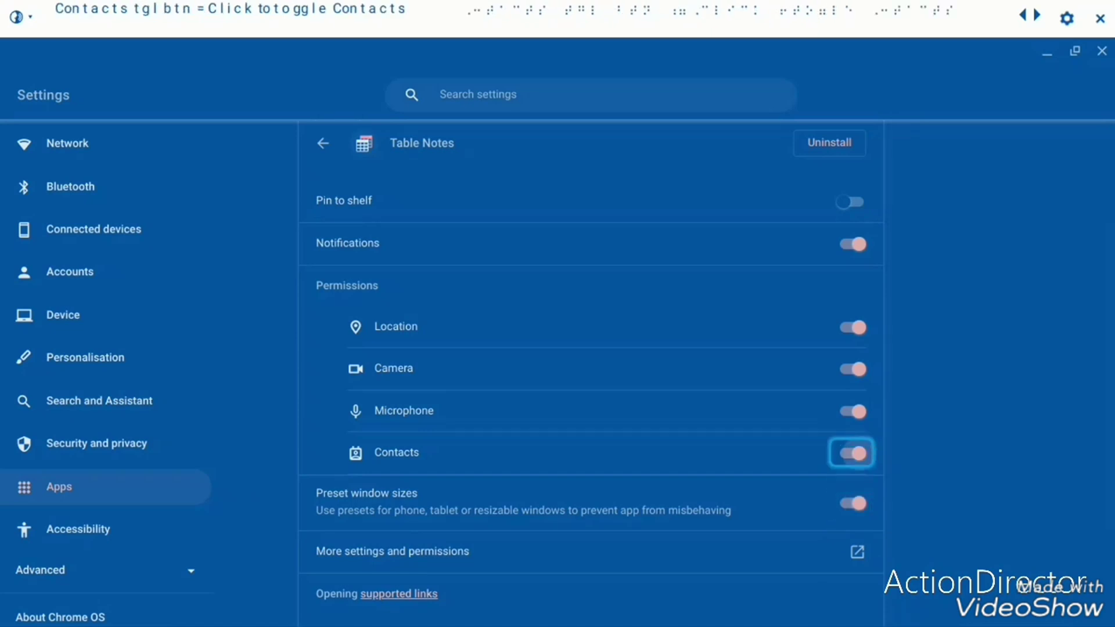
pyautogui.press('Tab')
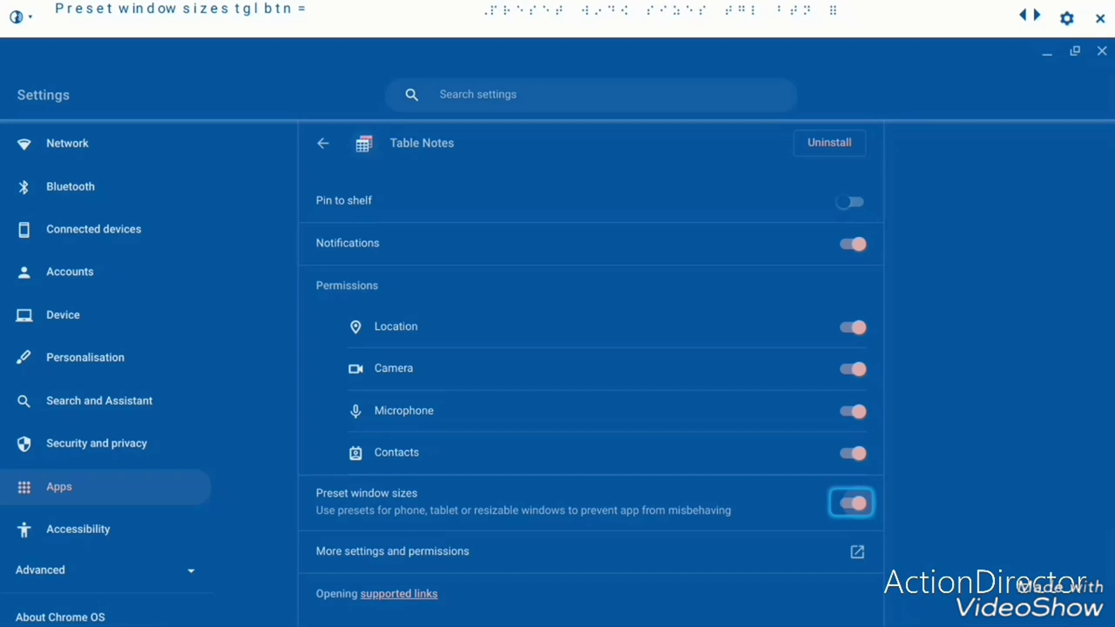
pyautogui.hotkey('ctrl', 'w')
# Step: Launch Table Notes from the app launcher
pyautogui.hotkey('alt', 'shift', 'l')
pyautogui.press('Tab')
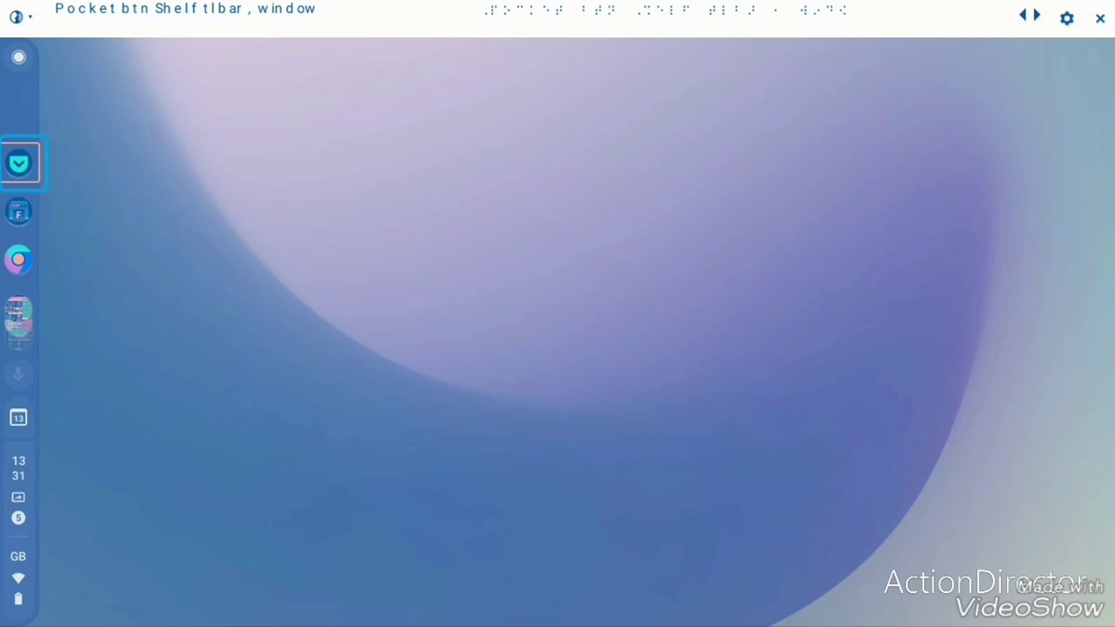
pyautogui.press('Tab')
pyautogui.press('Tab')
pyautogui.hotkey('alt', 'shift', 'l')
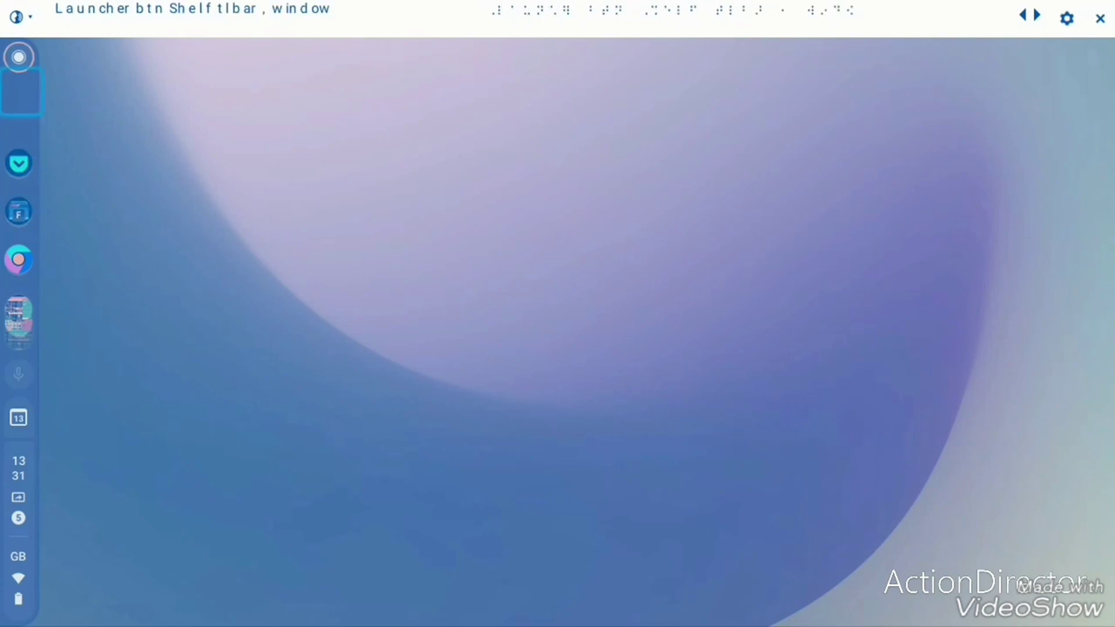
pyautogui.press('Return')
pyautogui.press('Tab')
pyautogui.press('Tab')
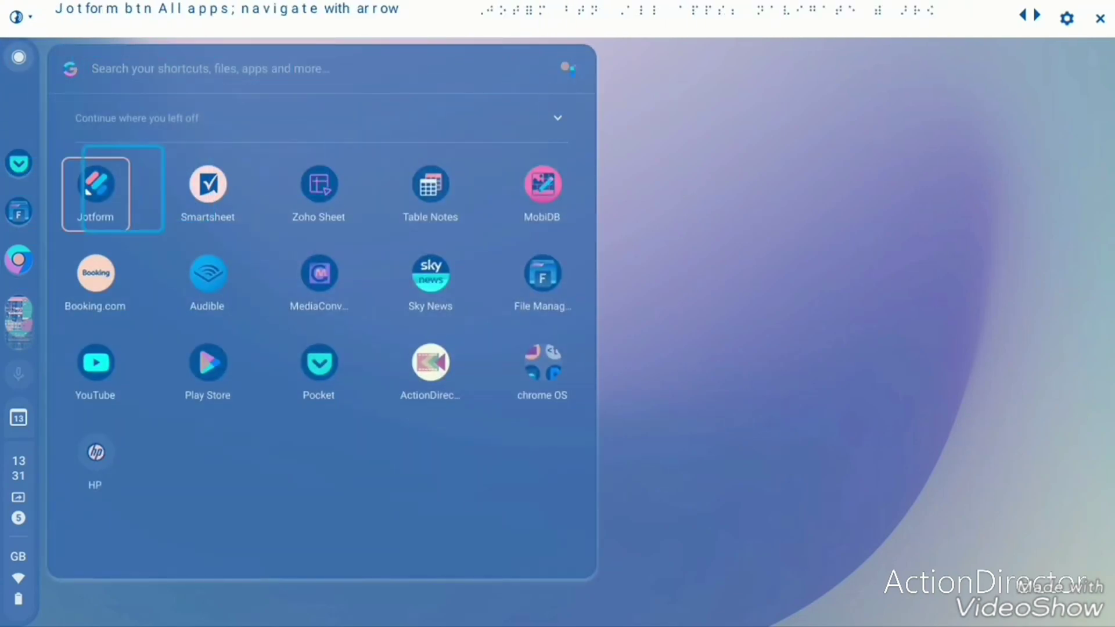
pyautogui.press('Right')
pyautogui.press('Right')
pyautogui.press('Right')
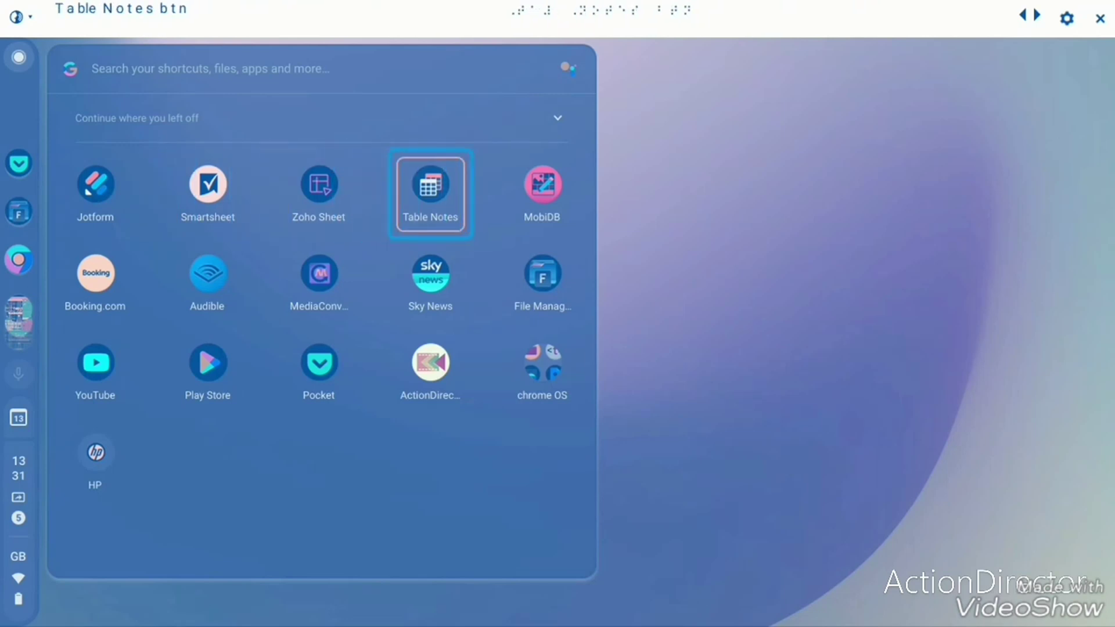
pyautogui.press('Return')
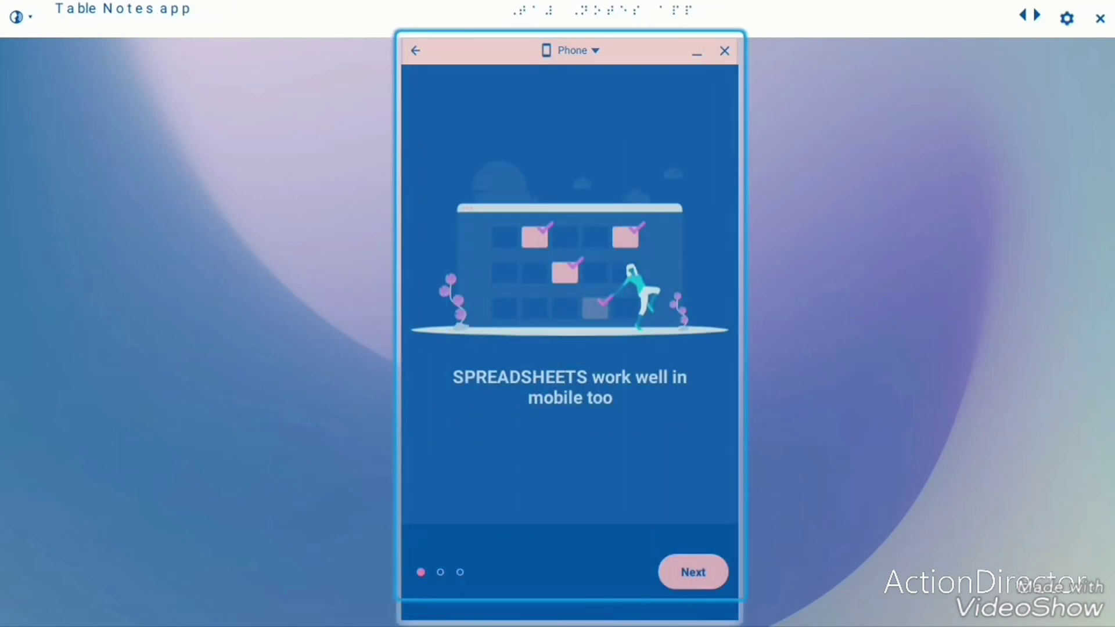
# Step: Read through the spreadsheets introduction page and advance to the collaboration page
pyautogui.press('super+Right')
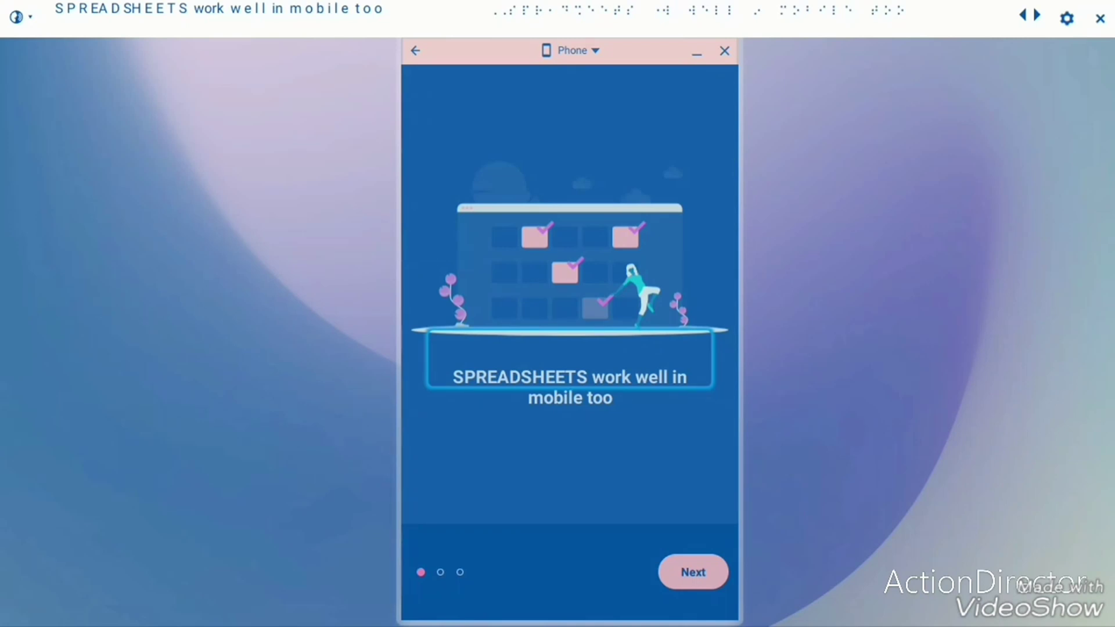
pyautogui.press('Tab')
pyautogui.press('Tab')
pyautogui.press('Tab')
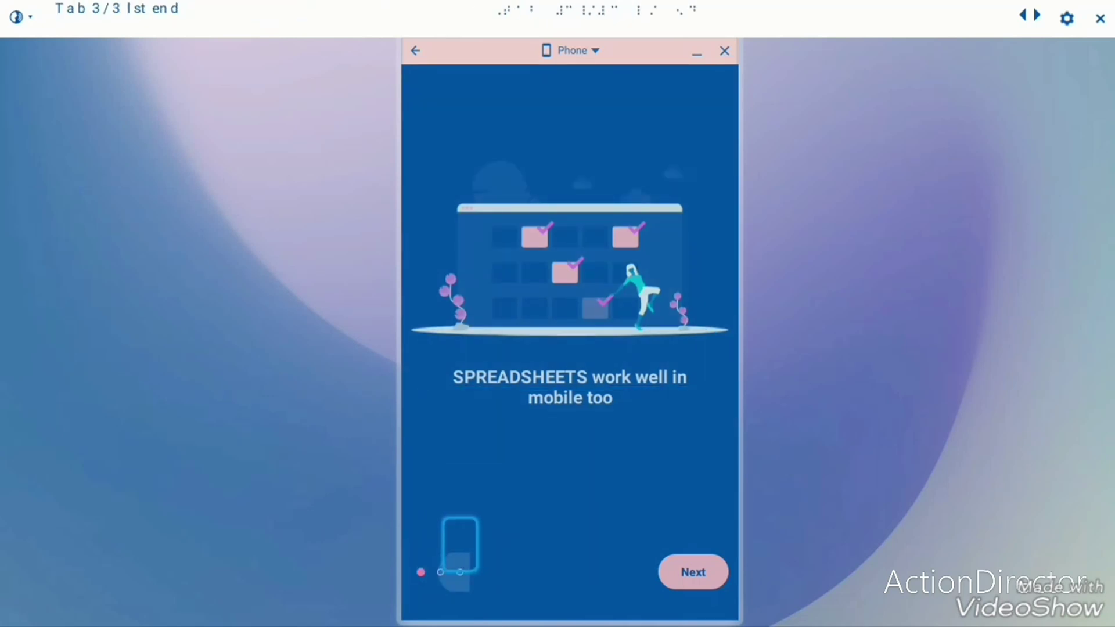
pyautogui.press('super+Right')
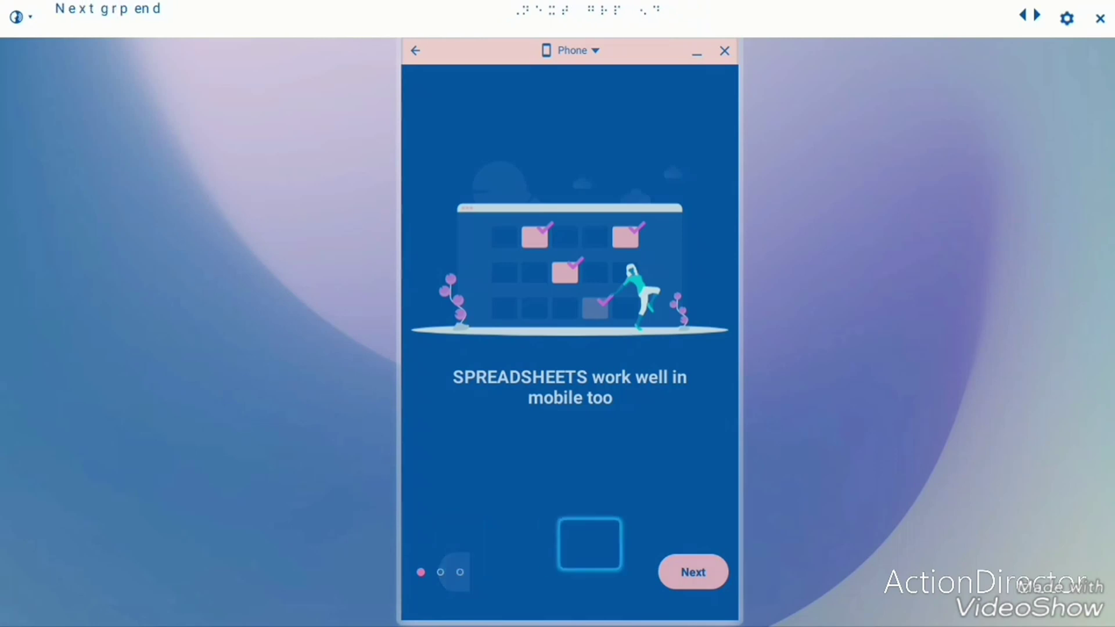
pyautogui.press('super+Left')
pyautogui.press('super+Right')
pyautogui.press('super+space')
# Step: Advance from the collaboration page to the final introduction page with the sign-in options
pyautogui.press('super+Left')
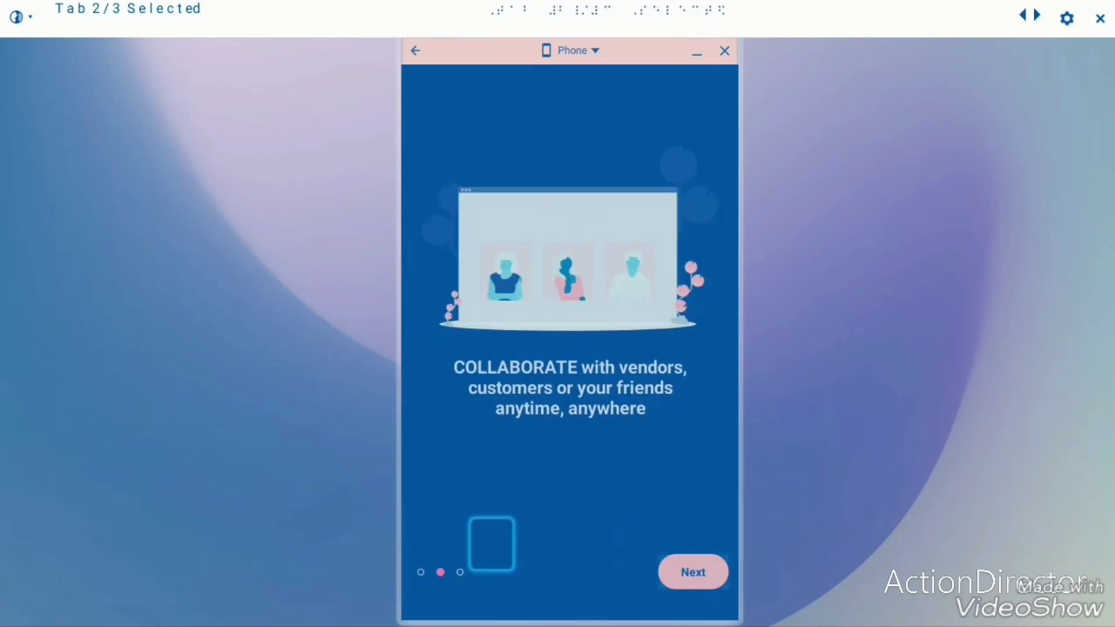
pyautogui.press('super+Right')
pyautogui.press('super+Right')
# Step: Go through the sign-in options and choose to sign in with Google
pyautogui.press('super+Right')
pyautogui.press('super+Right')
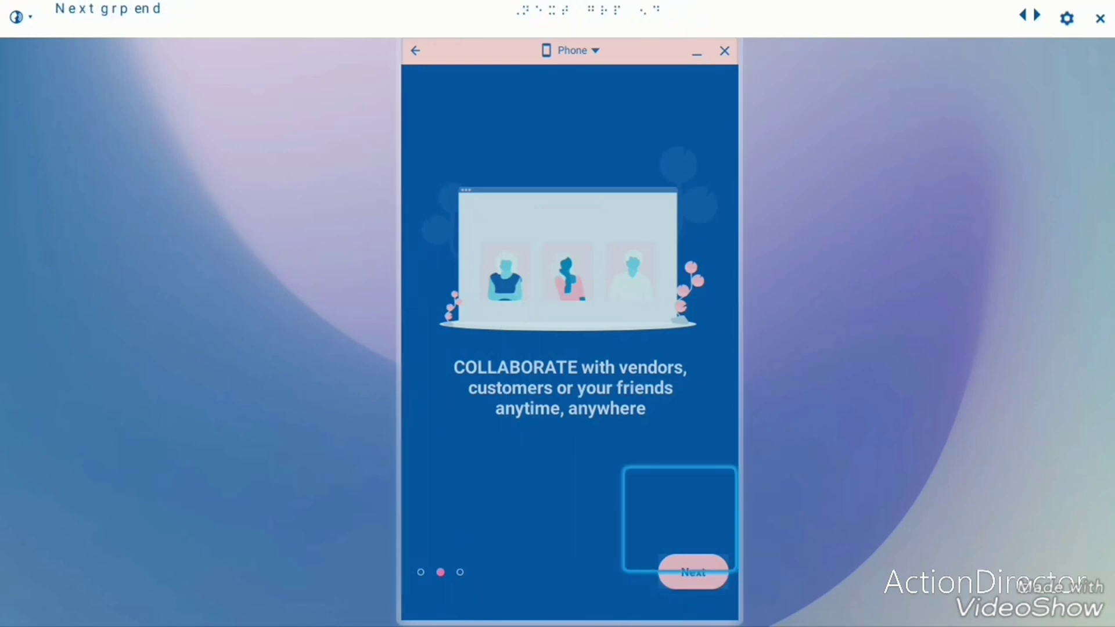
pyautogui.press('super+space')
pyautogui.press('super+Right')
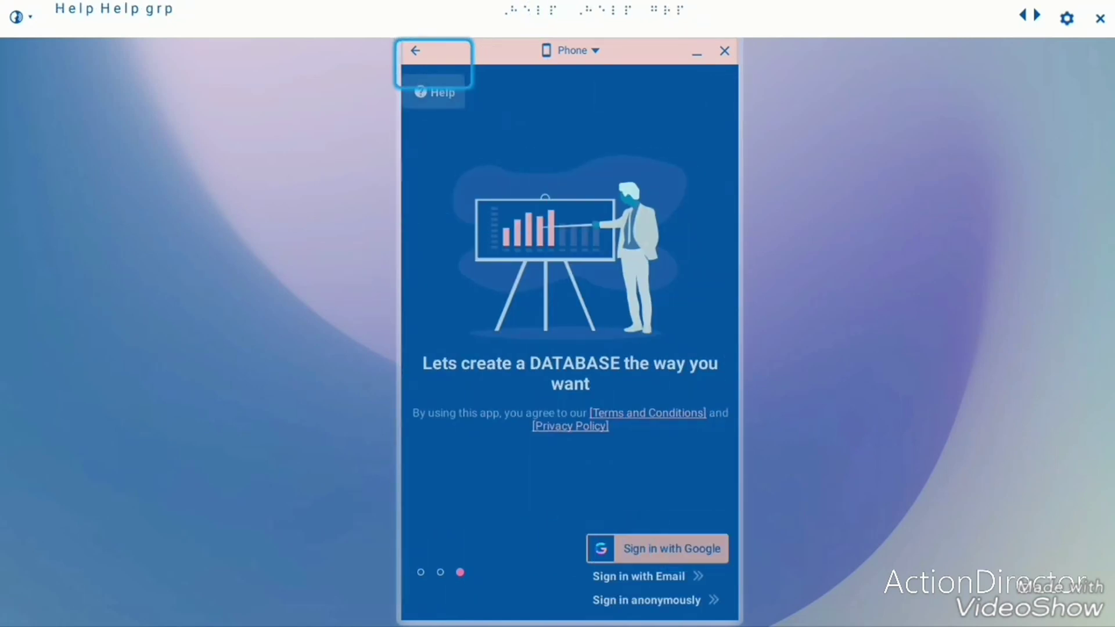
pyautogui.press('super+Left')
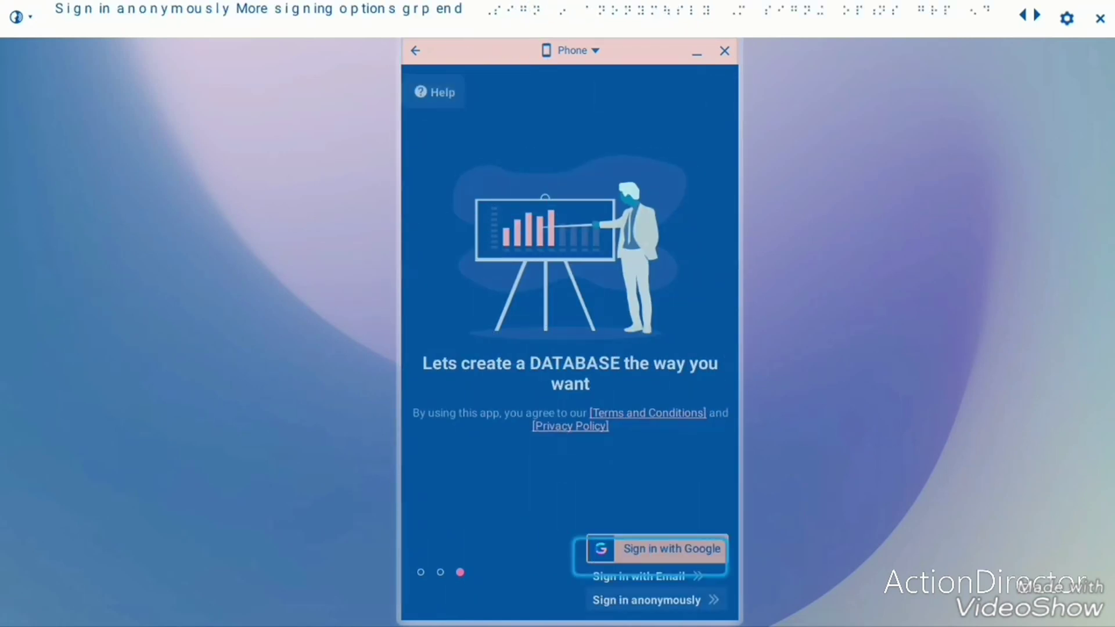
pyautogui.press('super+Left')
pyautogui.press('super+Left')
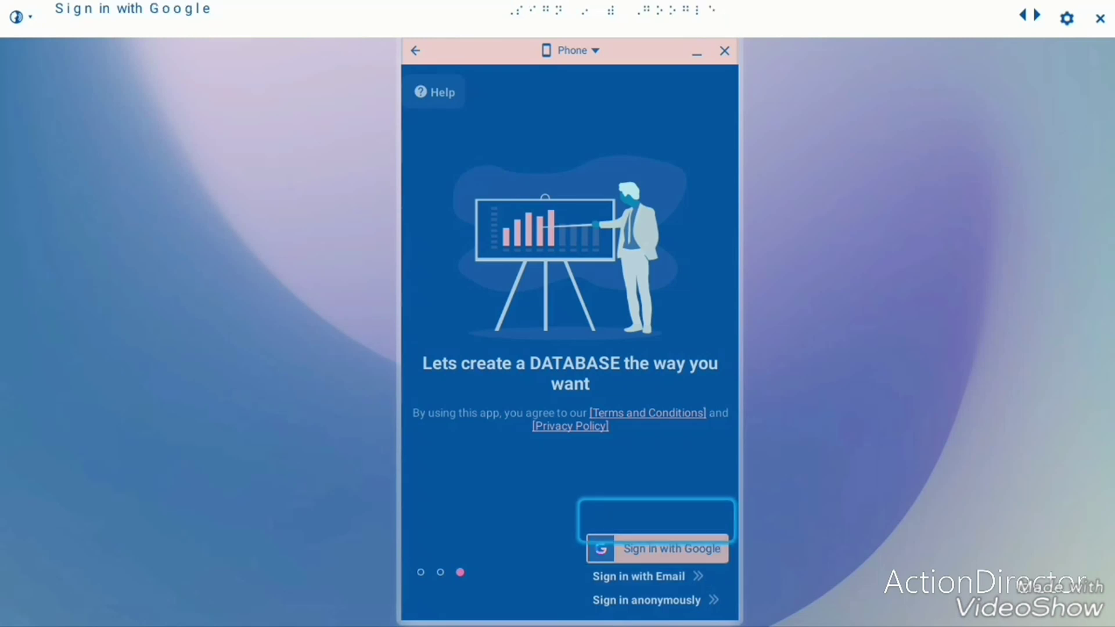
pyautogui.press('super+space')
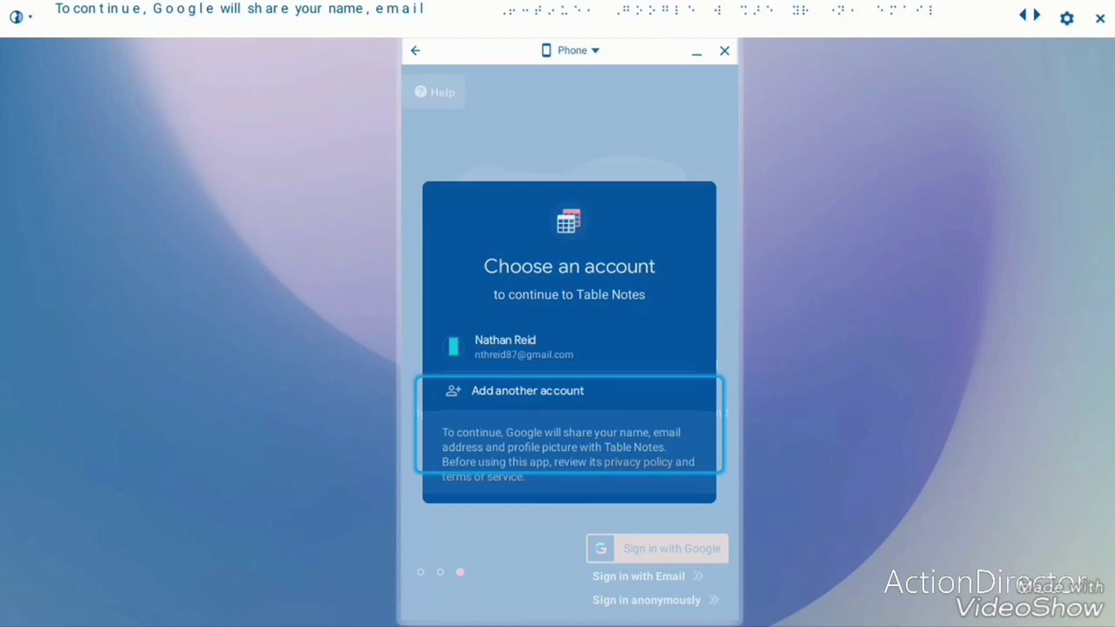
# Step: Select the existing Google account to continue to Table Notes
pyautogui.press('super+Right')
pyautogui.press('super+Right')
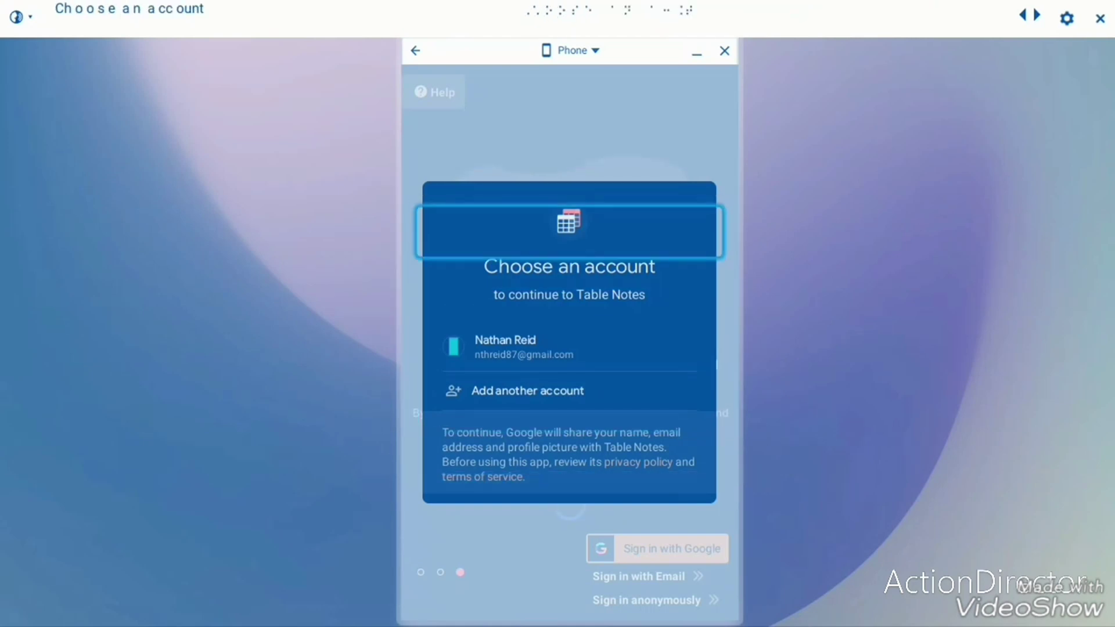
pyautogui.press('super+Left')
pyautogui.press('super+Left')
pyautogui.press('super+Right')
pyautogui.press('super+Right')
pyautogui.press('super+Right')
pyautogui.press('super+Right')
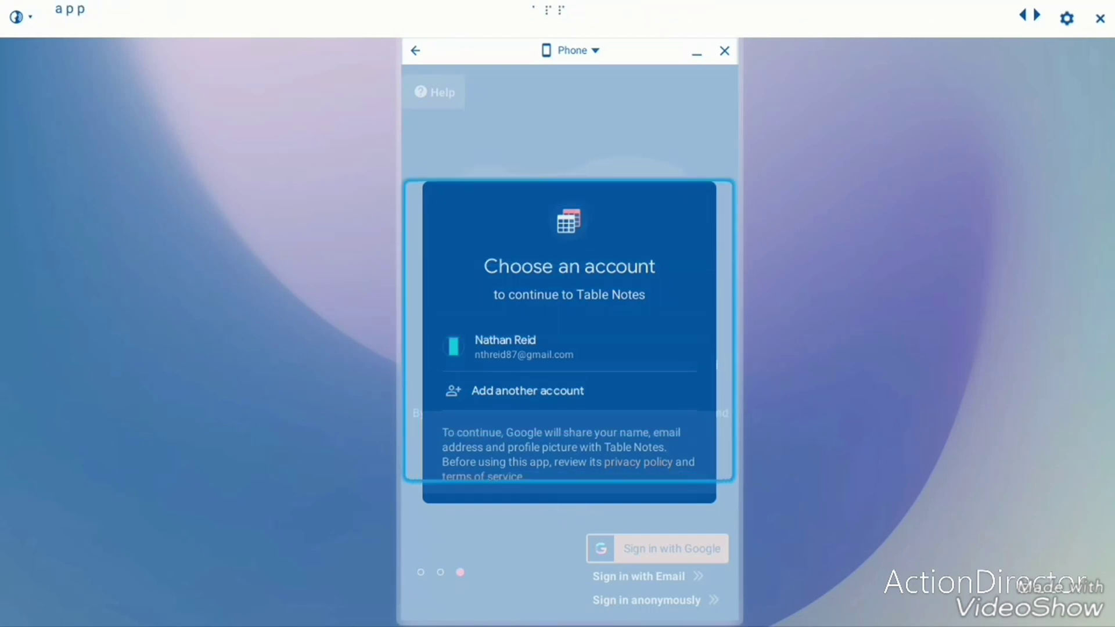
pyautogui.press('super+Right')
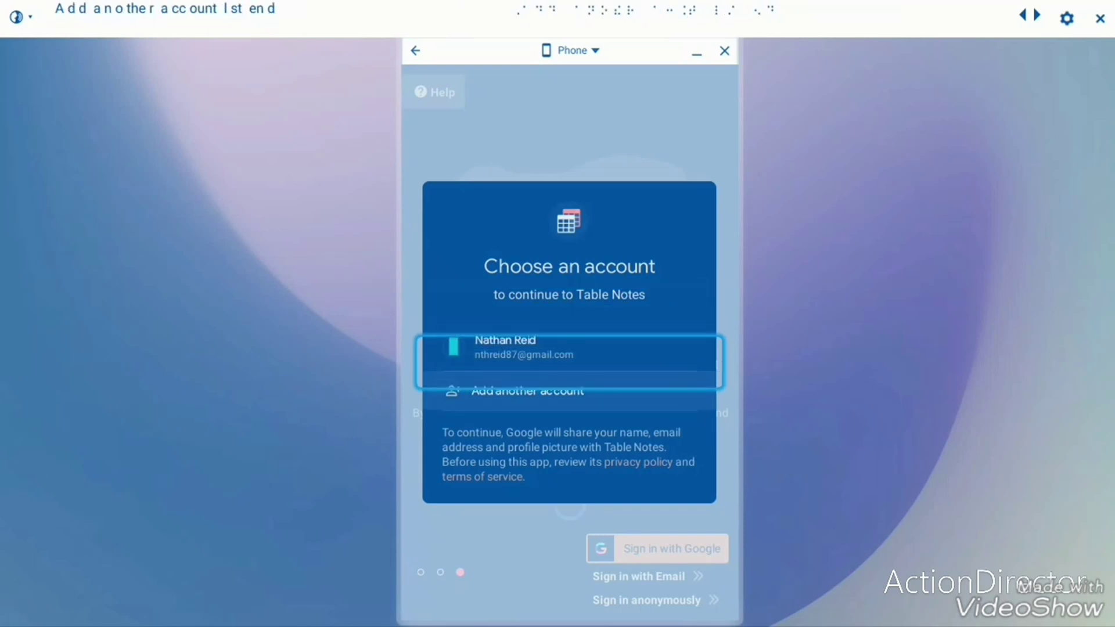
pyautogui.press('super+Left')
pyautogui.press('super+space')
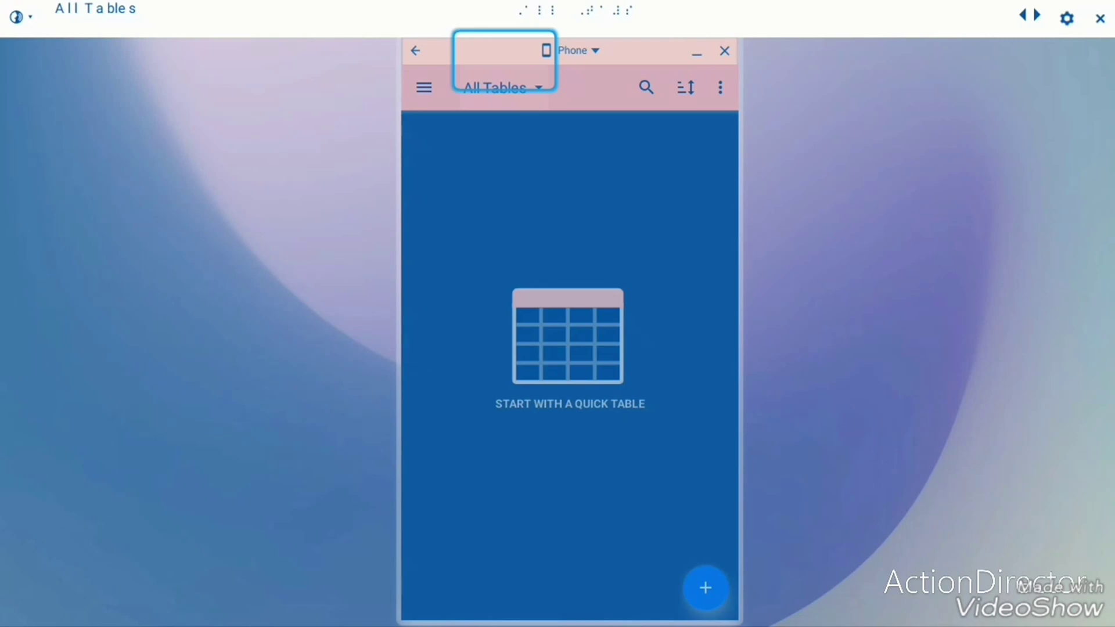
# Step: Examine the controls on the empty All Tables screen, including the quick table option
pyautogui.press('Tab')
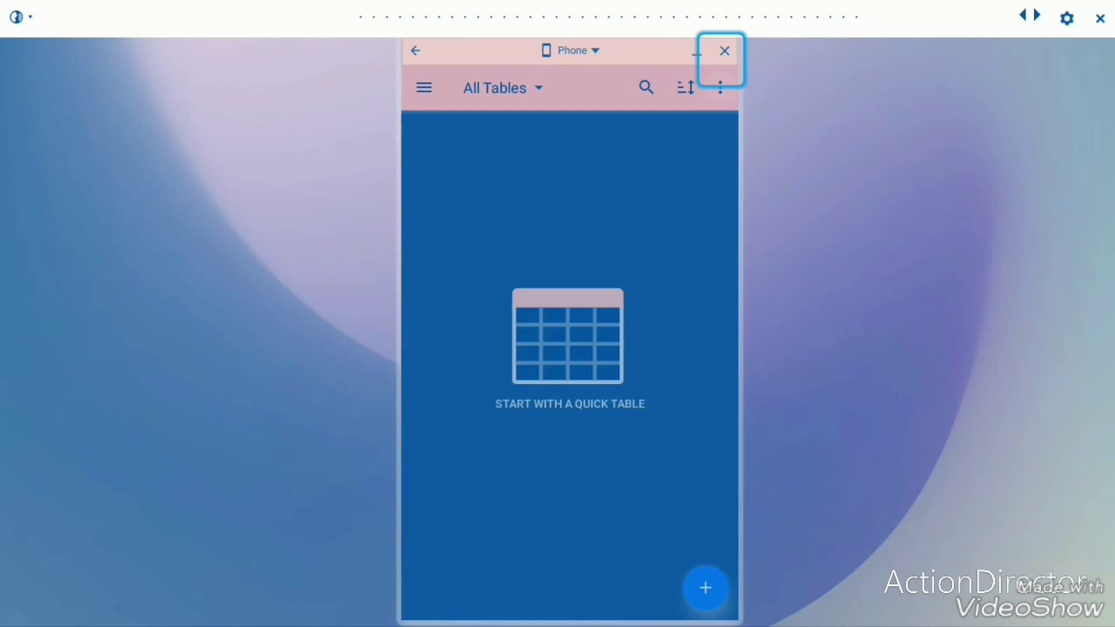
pyautogui.press('Tab')
pyautogui.press('Tab')
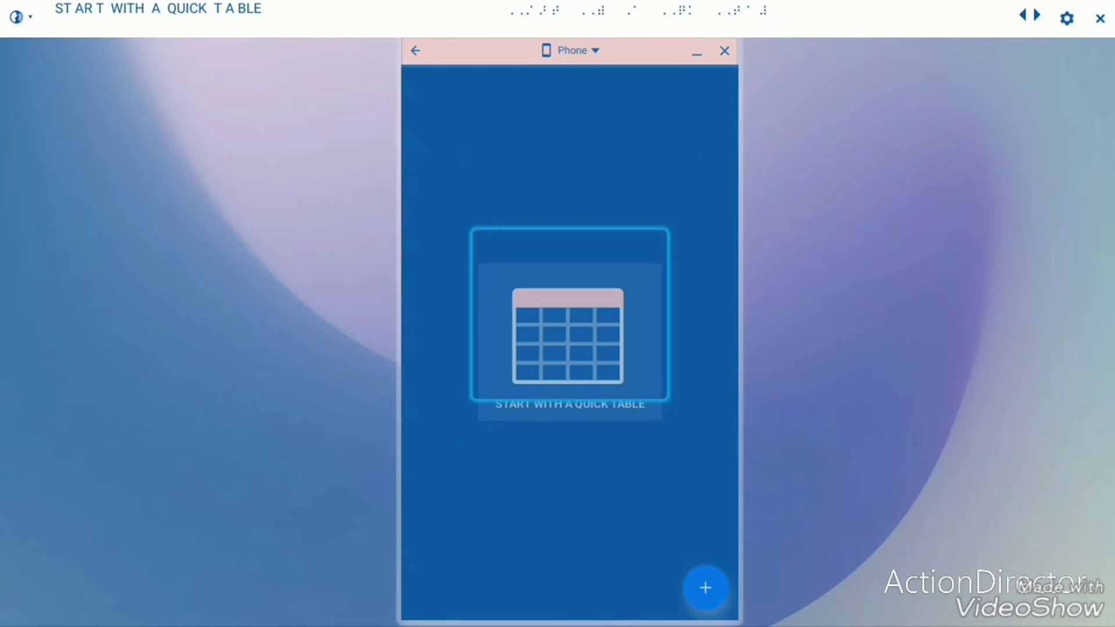
pyautogui.press('super+Right')
pyautogui.press('super+Left')
pyautogui.press('super+Left')
pyautogui.press('super+Right')
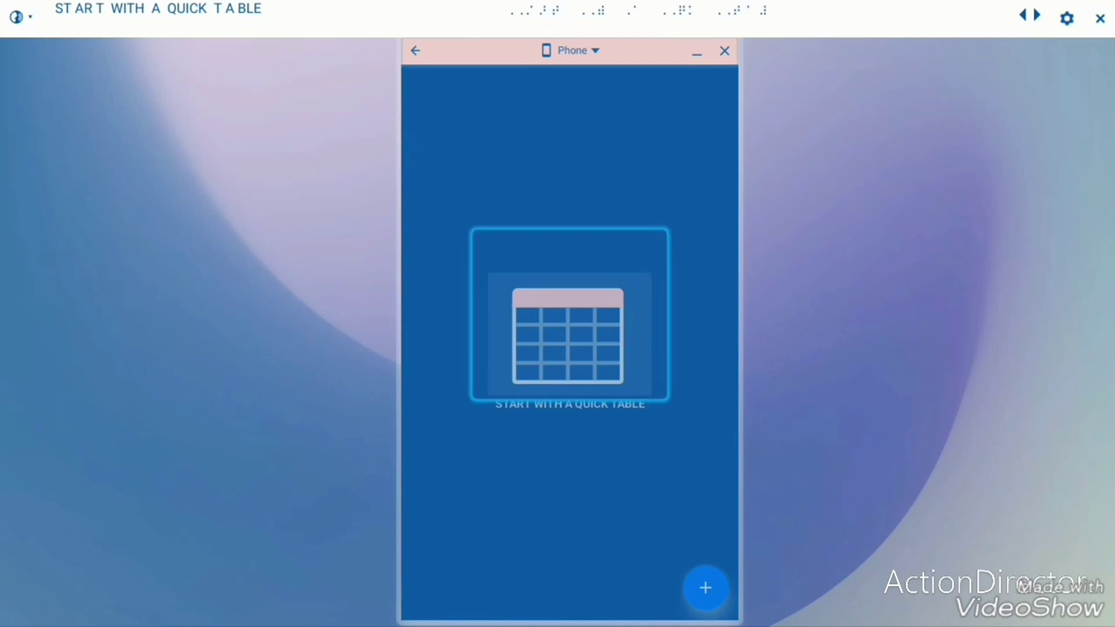
pyautogui.press('Tab')
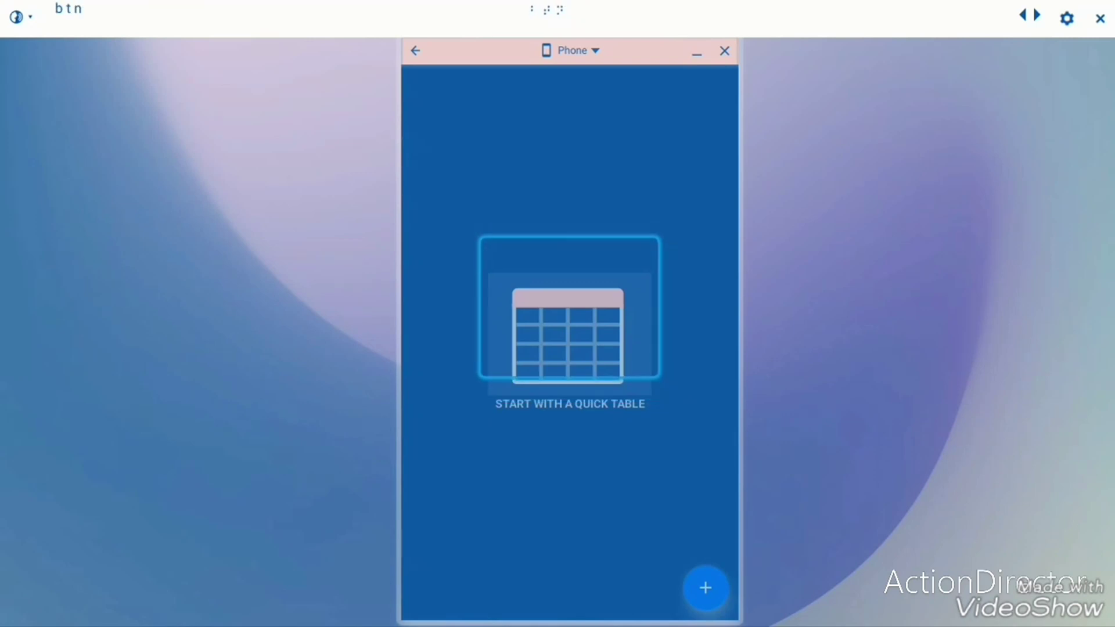
pyautogui.press('Tab')
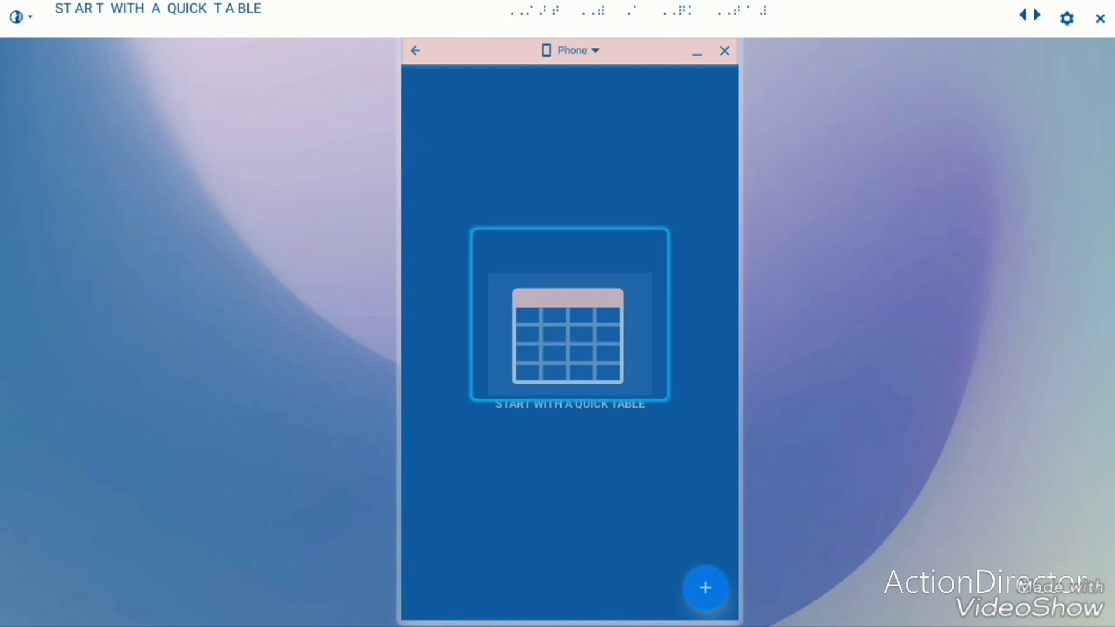
# Step: Start with a quick table from the empty All Tables screen
pyautogui.press('super+Right')
pyautogui.press('super+Right')
pyautogui.press('super+Right')
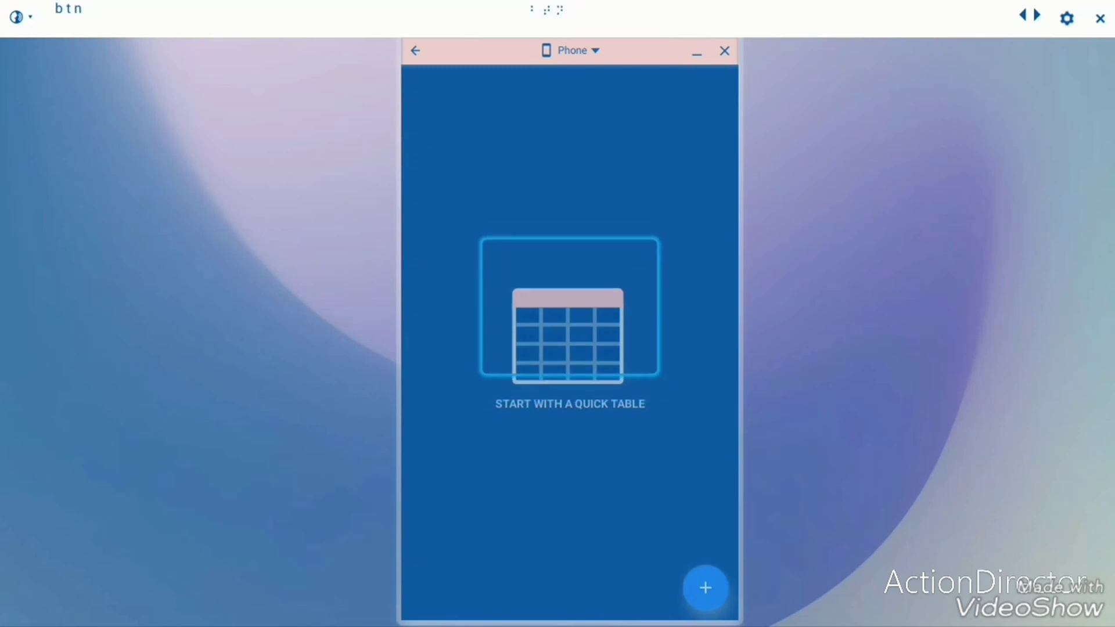
pyautogui.press('Tab')
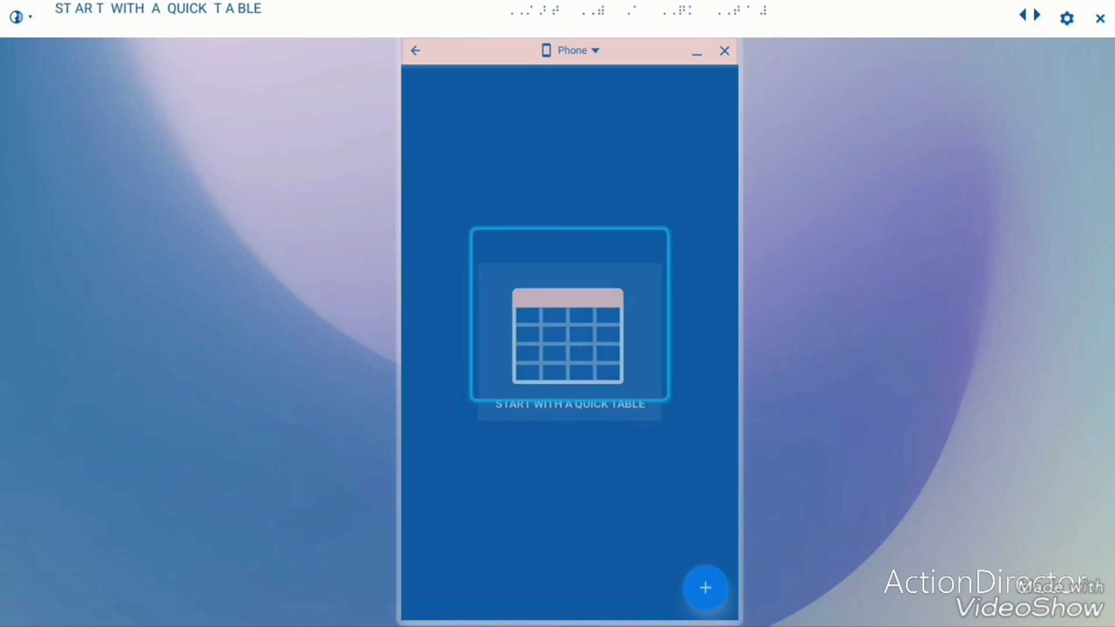
pyautogui.press('super+space')
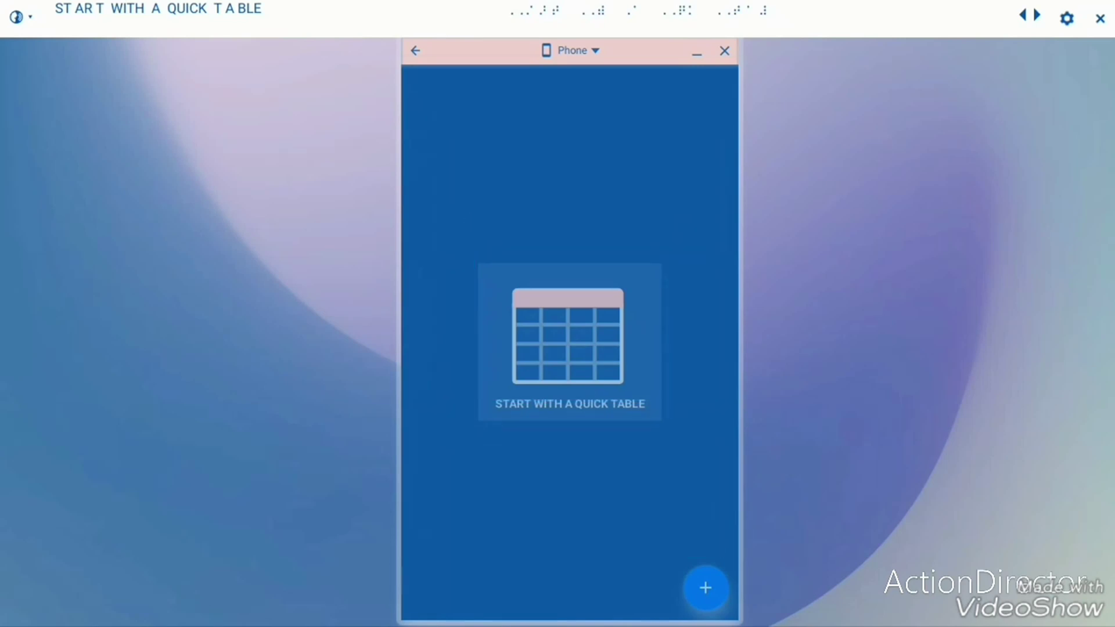
pyautogui.press('super+Right')
pyautogui.press('super+Right')
pyautogui.press('super+Right')
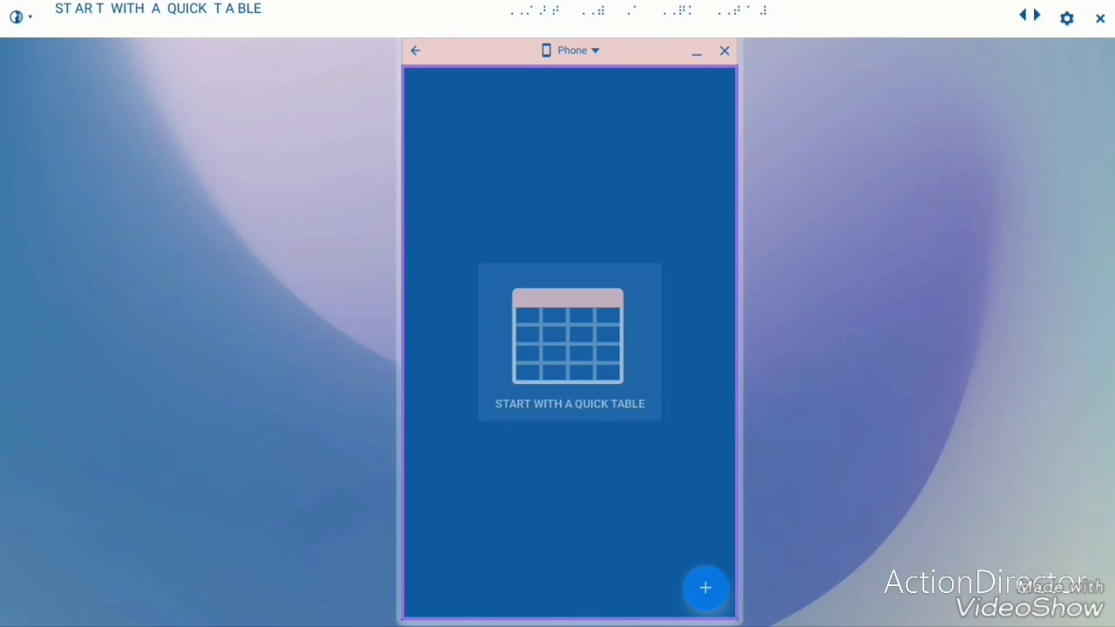
pyautogui.press('Tab')
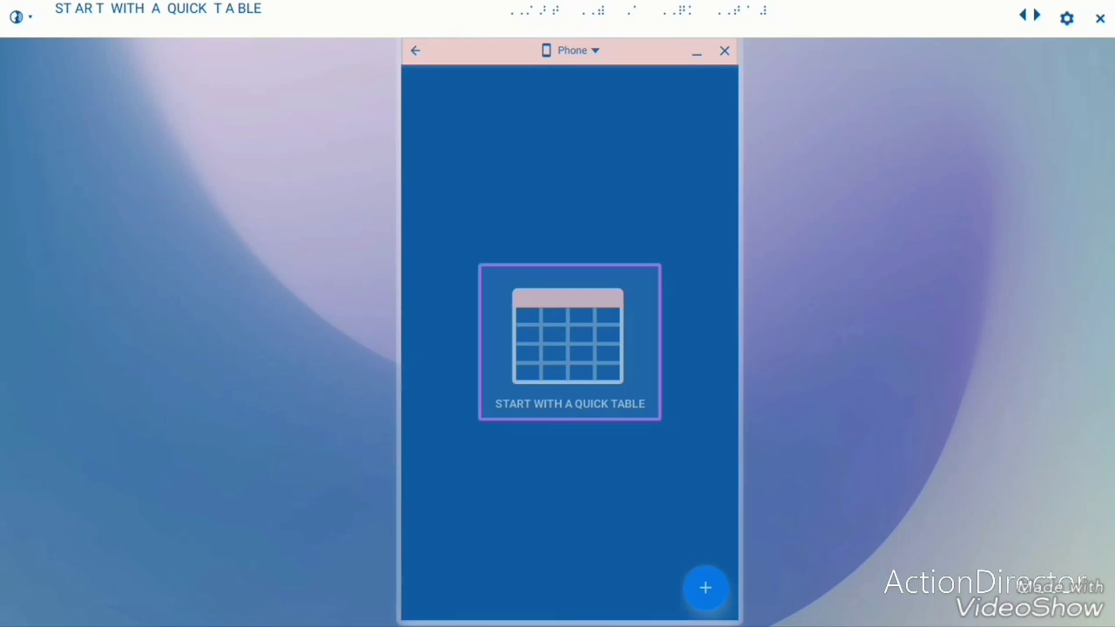
pyautogui.press('super+Left')
pyautogui.press('super+Left')
pyautogui.press('super+Left')
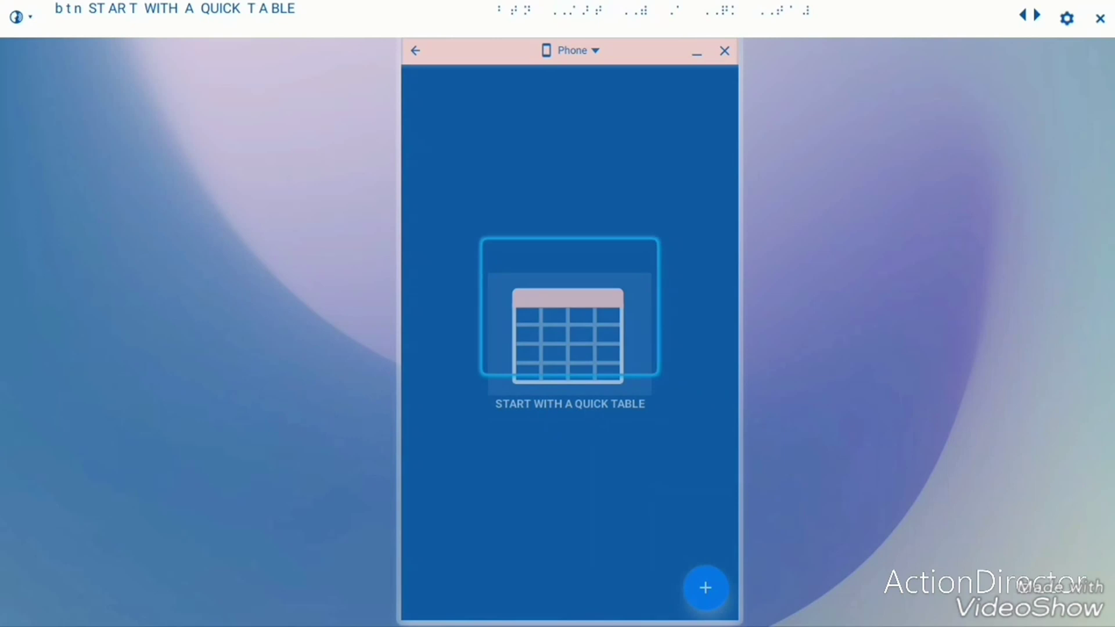
# Step: Close the Table Notes window and reopen Table Notes from the ChromeOS launcher
pyautogui.hotkey('alt', '-')
pyautogui.hotkey('alt', '-')
pyautogui.hotkey('ctrl', 'w')
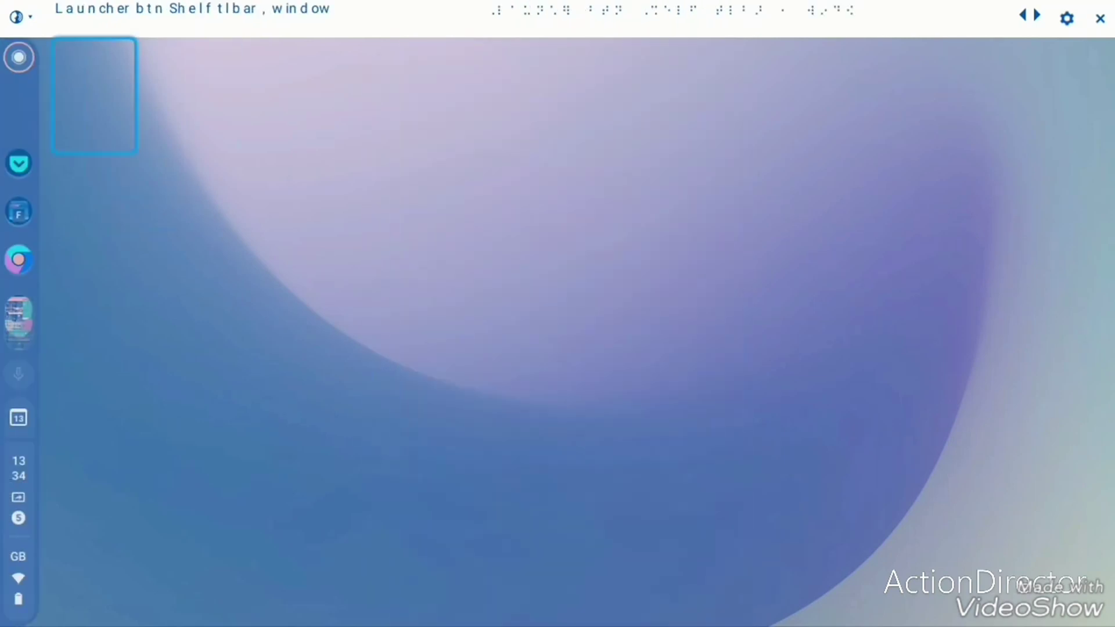
pyautogui.press('Return')
pyautogui.press('Tab')
pyautogui.press('Tab')
pyautogui.press('Right')
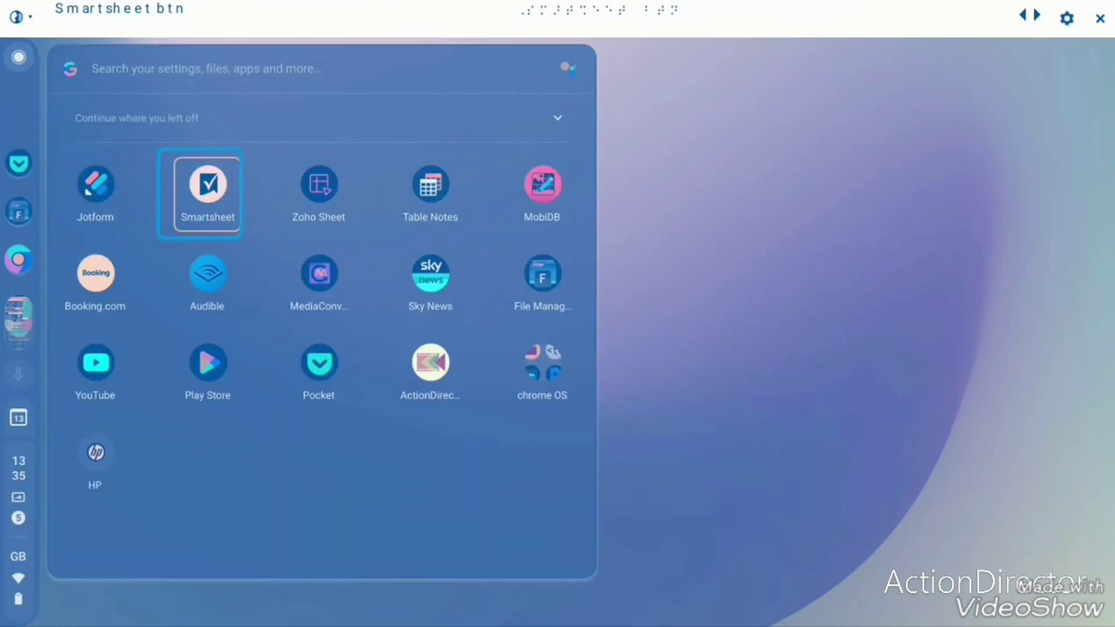
pyautogui.press('Right')
pyautogui.press('Right')
pyautogui.press('Right')
pyautogui.press('Left')
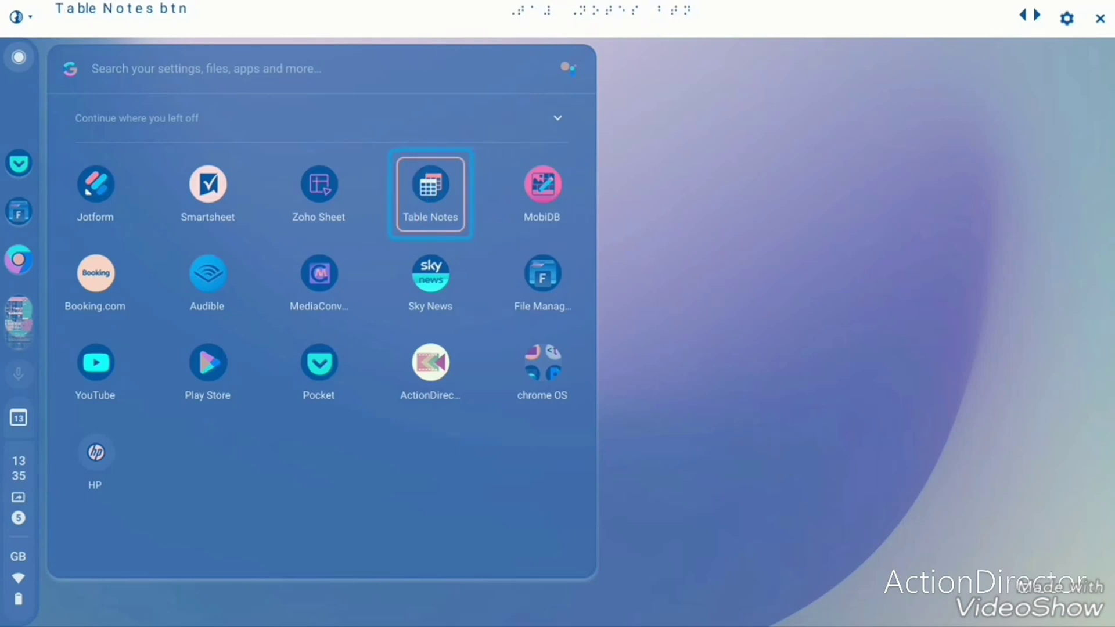
pyautogui.press('Return')
# Step: Switch the Table Notes window from the Phone layout to the Tablet layout
pyautogui.press('Tab')
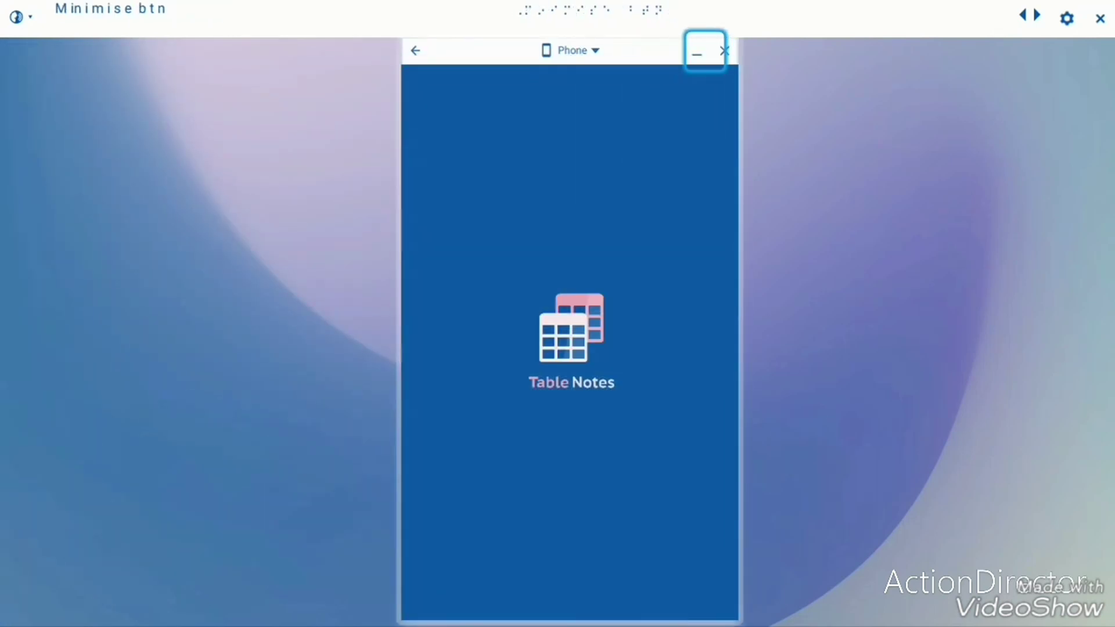
pyautogui.press('Tab')
pyautogui.press('Tab')
pyautogui.press('Return')
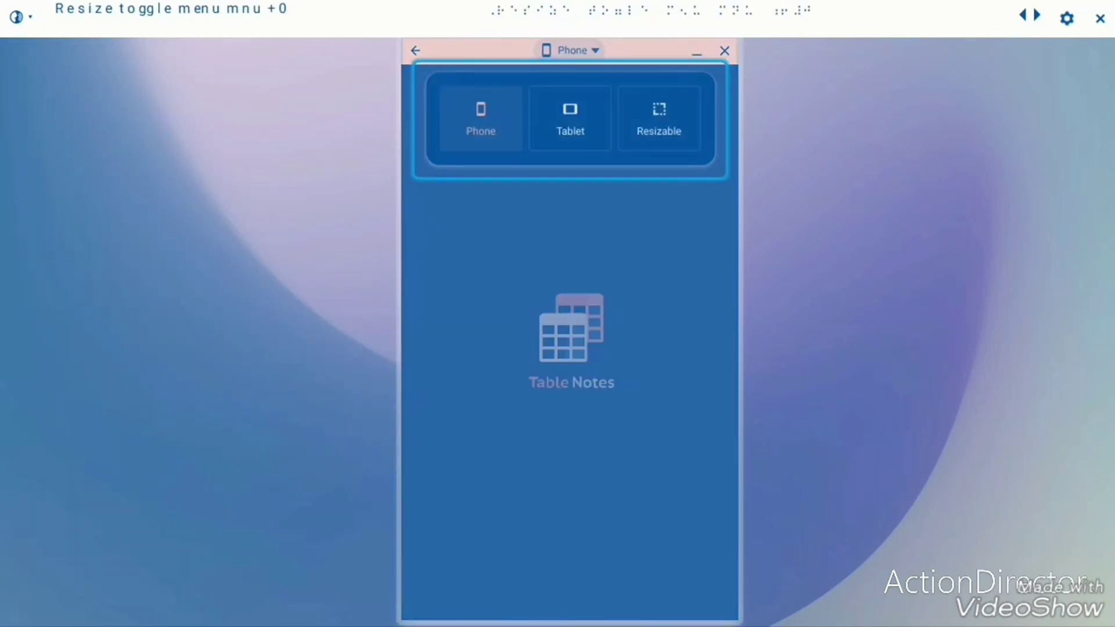
pyautogui.press('Tab')
pyautogui.press('Tab')
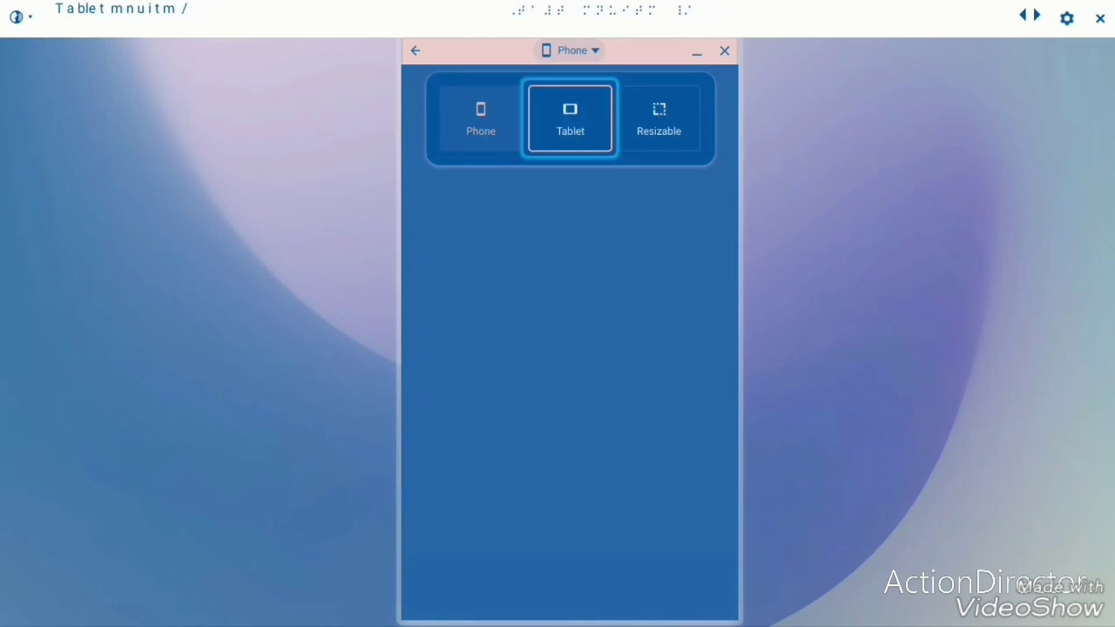
pyautogui.press('Return')
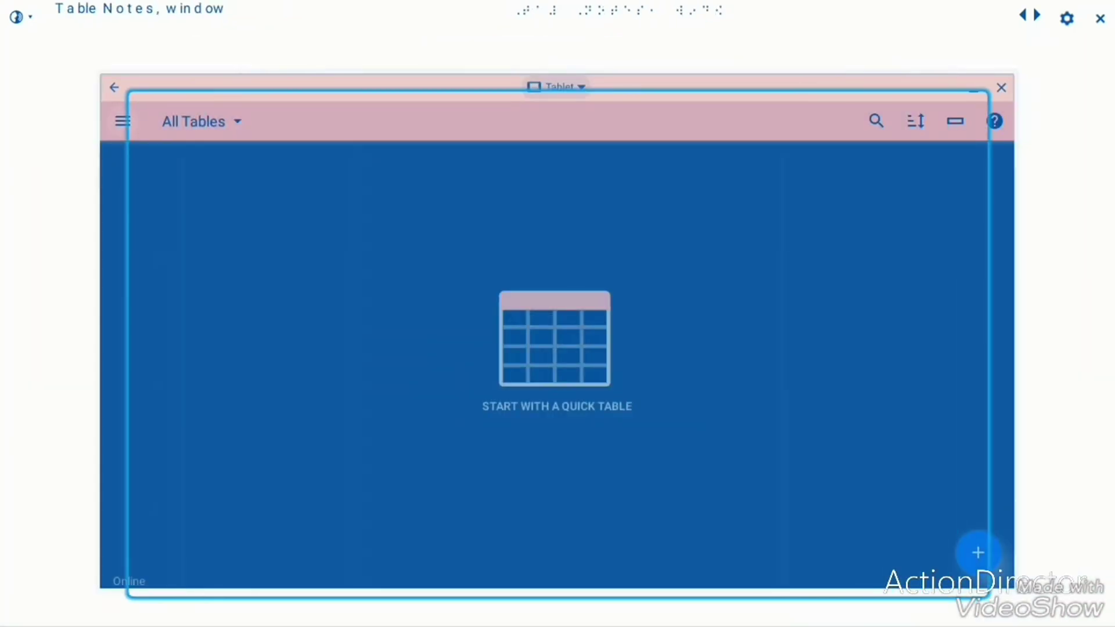
# Step: Choose to wait for Table Notes in the not-responding dialog instead of closing the app
pyautogui.press('Tab')
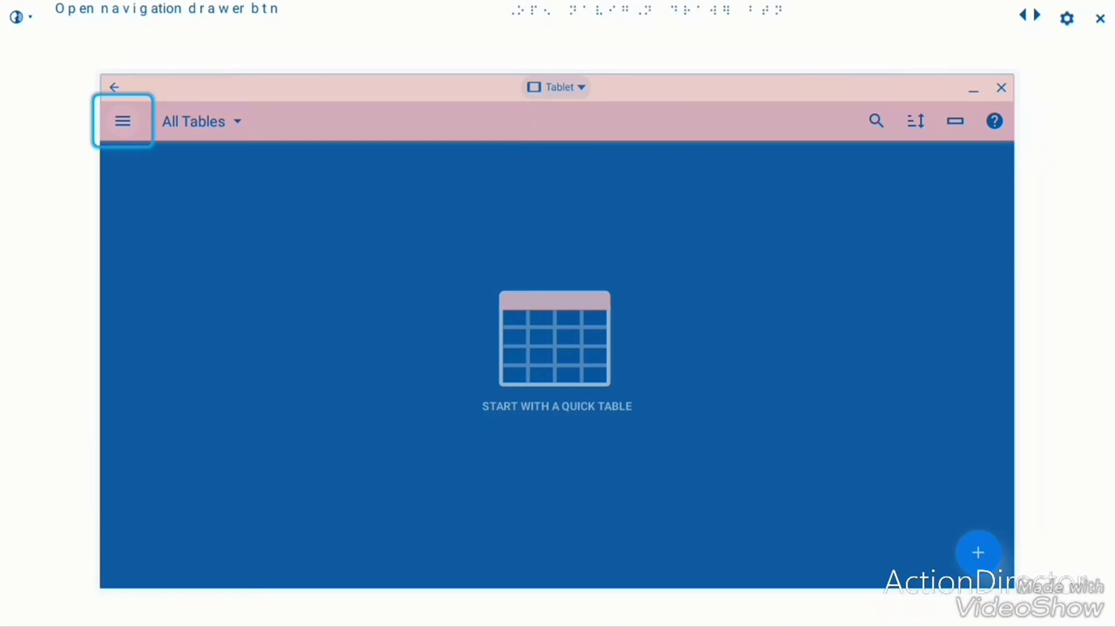
pyautogui.press('Tab')
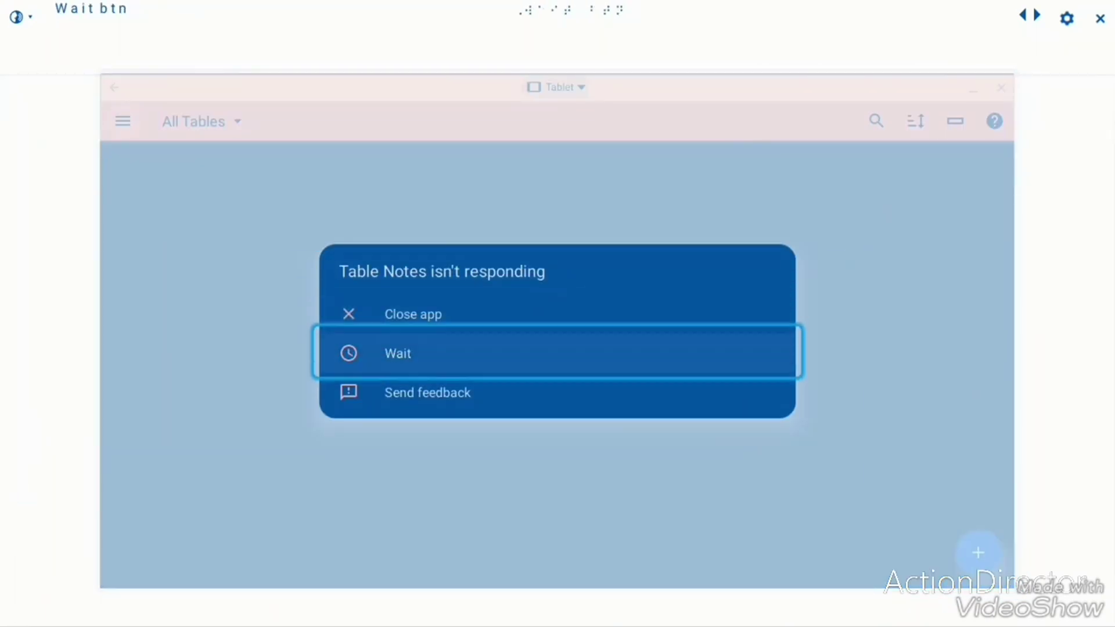
pyautogui.hotkey('shift', 'Tab')
pyautogui.press('Tab')
pyautogui.press('Return')
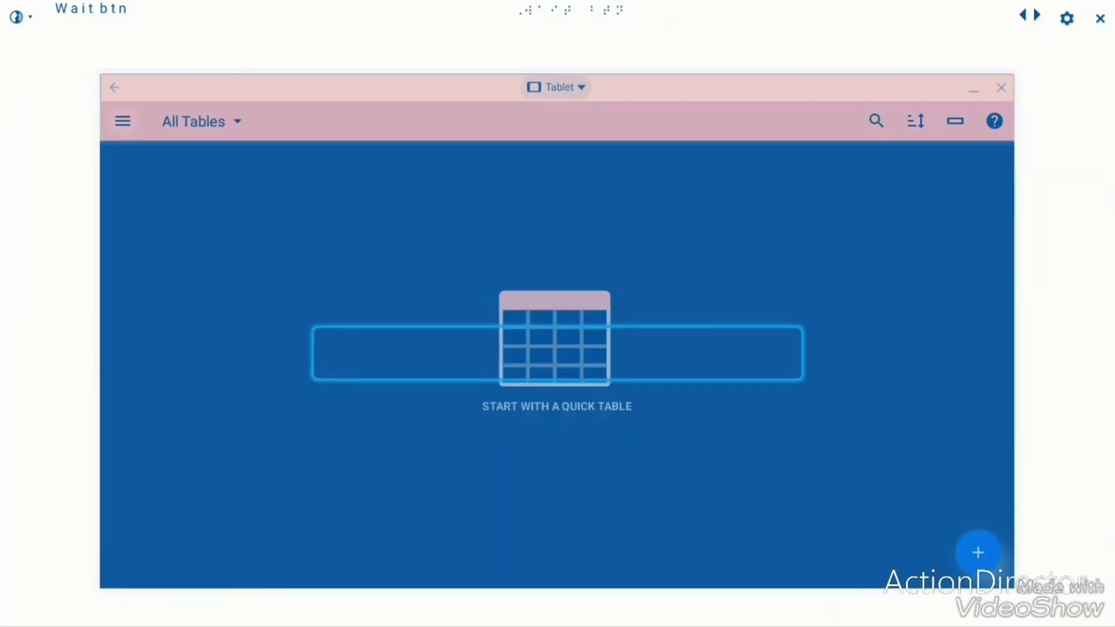
# Step: Examine the header controls, the quick table option and the add control on the empty All Tables screen
pyautogui.press('Tab')
pyautogui.press('Tab')
pyautogui.press('Tab')
pyautogui.press('Tab')
pyautogui.press('Tab')
pyautogui.press('Tab')
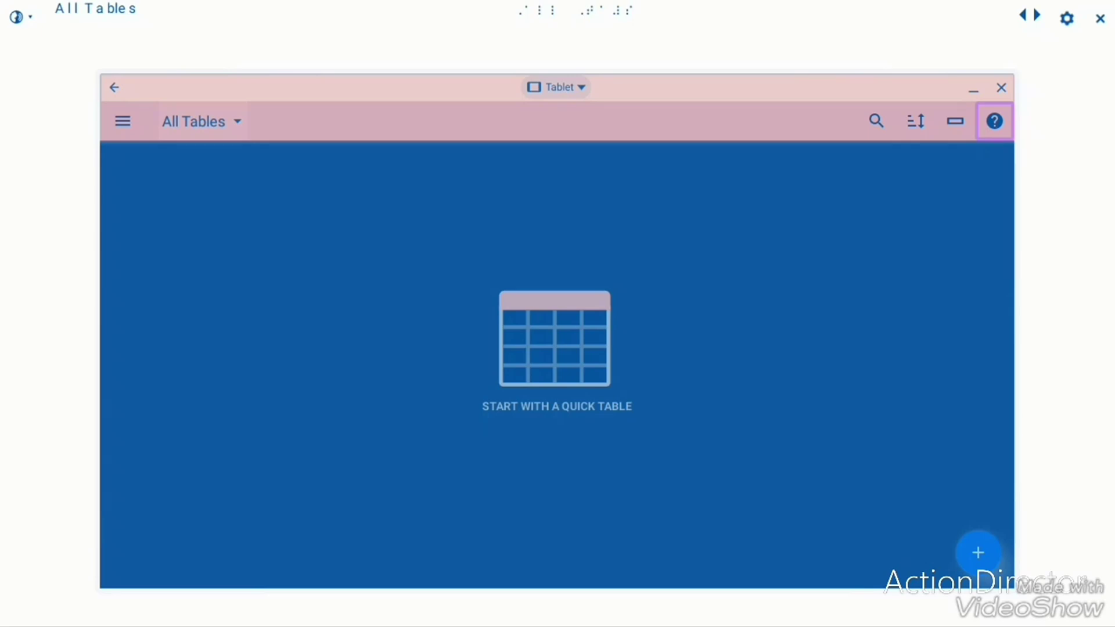
pyautogui.press('Tab')
pyautogui.press('Tab')
pyautogui.press('Tab')
pyautogui.press('Tab')
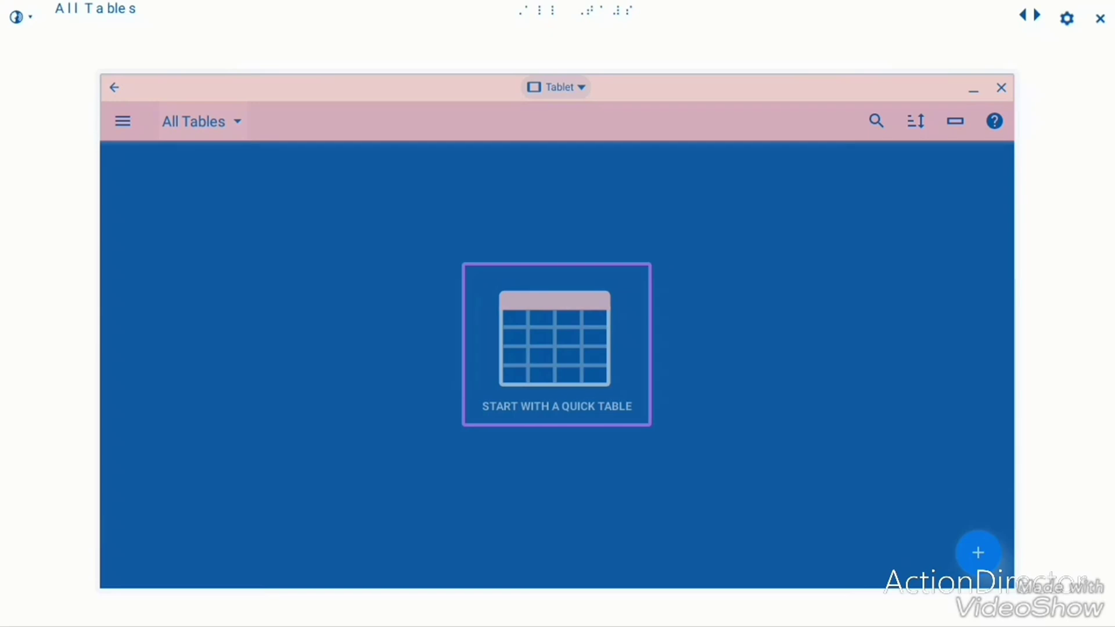
pyautogui.press('Tab')
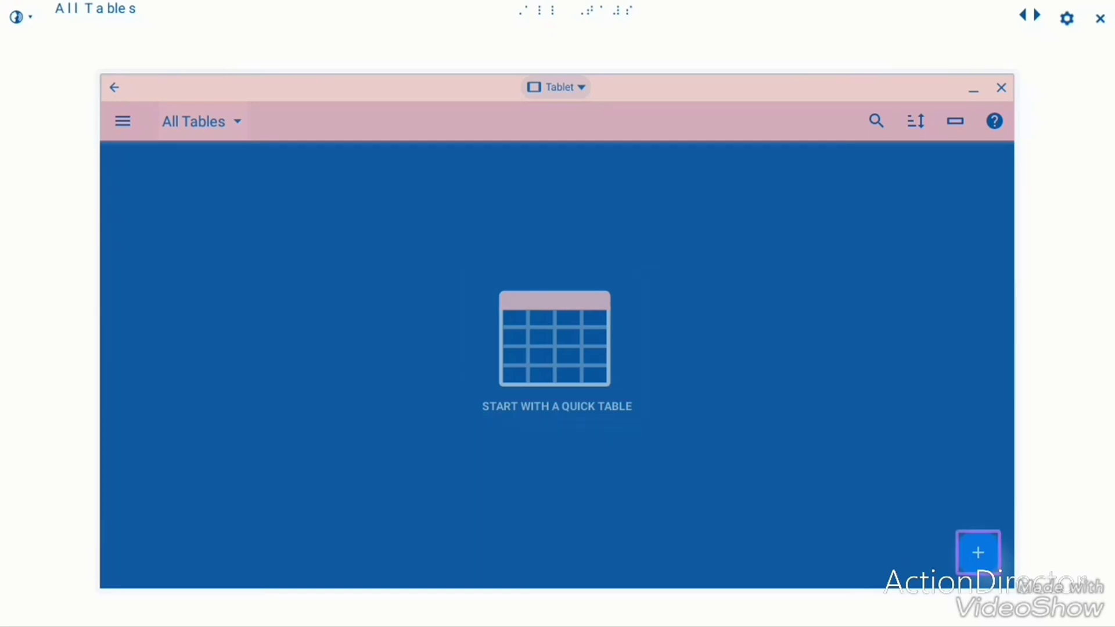
pyautogui.press('Up')
pyautogui.press('Down')
pyautogui.press('Down')
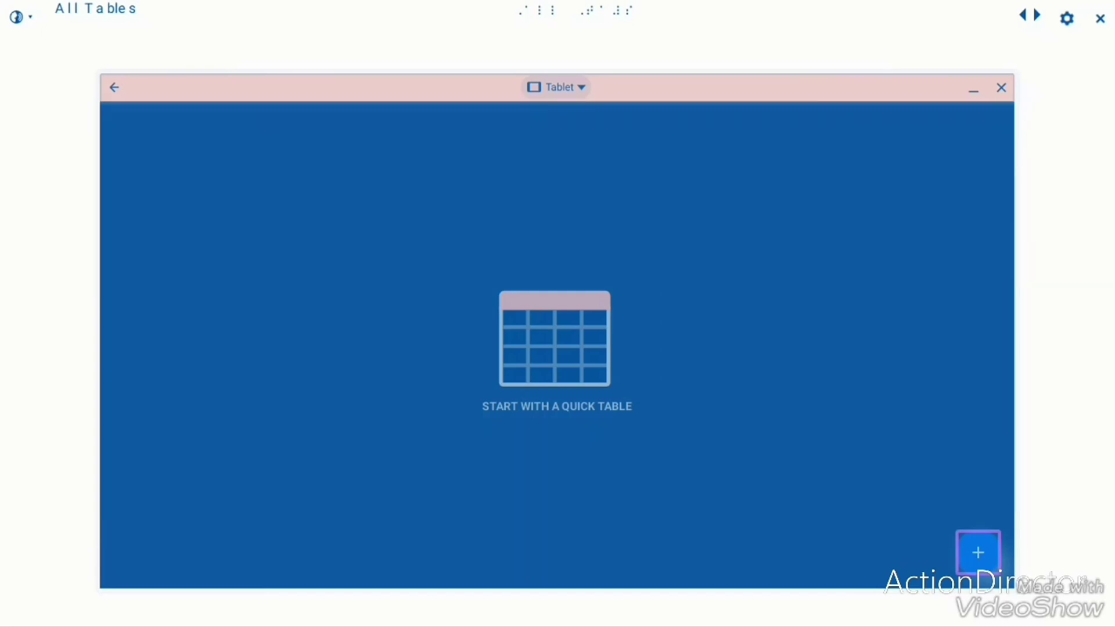
# Step: Try to add a new table from the empty All Tables screen
pyautogui.press('Tab')
pyautogui.press('Tab')
pyautogui.press('Tab')
pyautogui.press('Tab')
pyautogui.press('Tab')
pyautogui.press('Tab')
pyautogui.press('Tab')
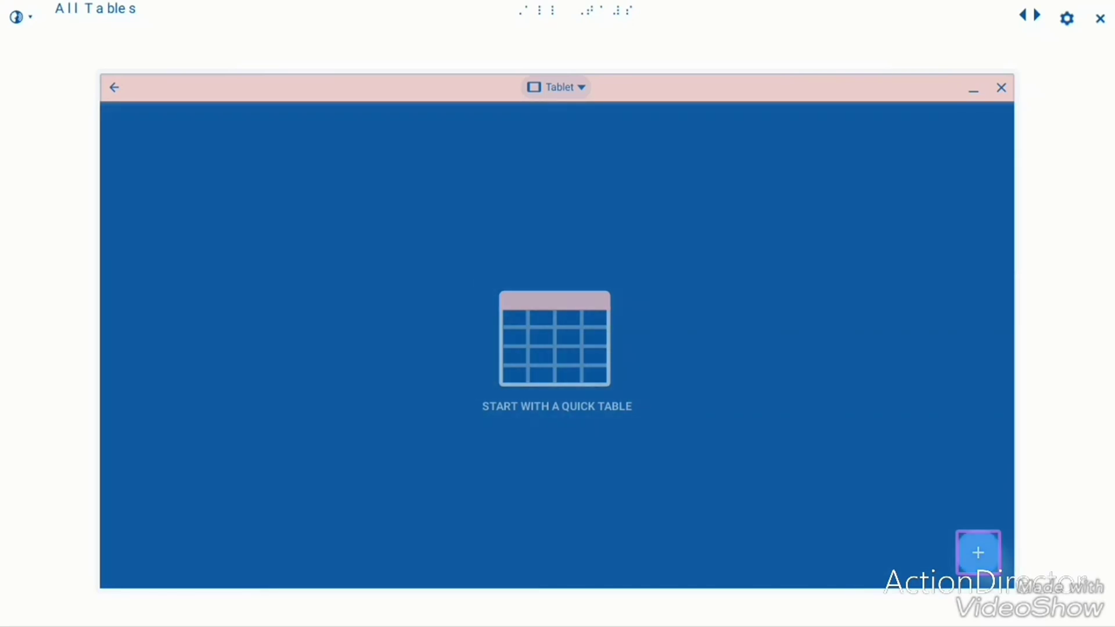
pyautogui.press('Tab')
pyautogui.press('Tab')
pyautogui.press('Tab')
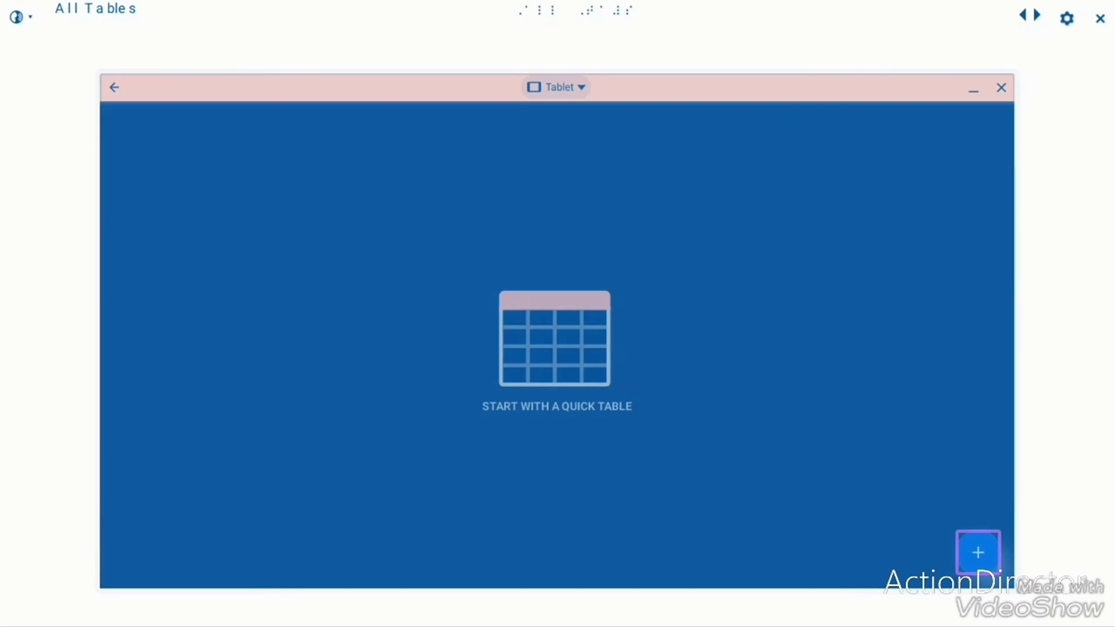
pyautogui.press('Return')
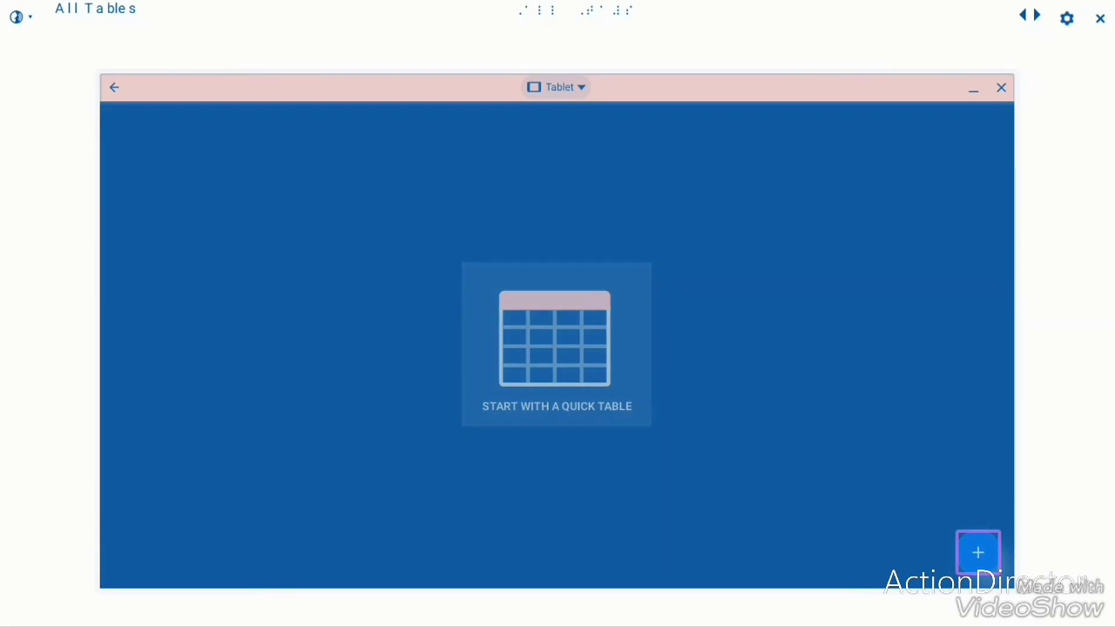
# Step: Start with a quick table and accept creating a Home screen widget for quick entry
pyautogui.press('Tab')
pyautogui.press('Tab')
pyautogui.press('Tab')
pyautogui.press('Tab')
pyautogui.press('Tab')
pyautogui.press('Tab')
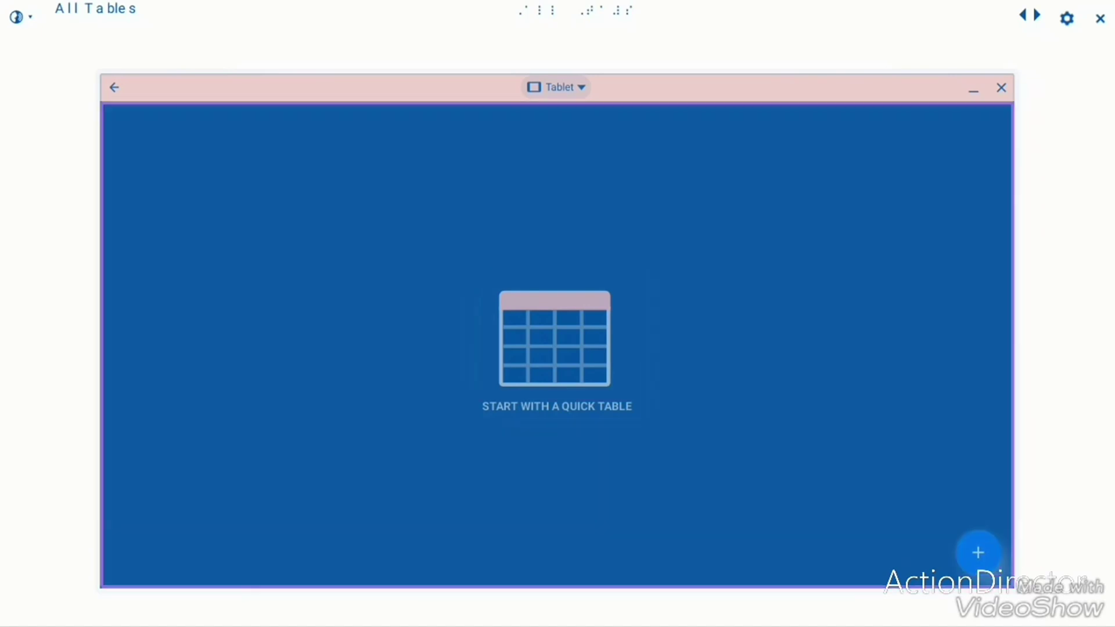
pyautogui.press('Tab')
pyautogui.press('Tab')
pyautogui.press('Tab')
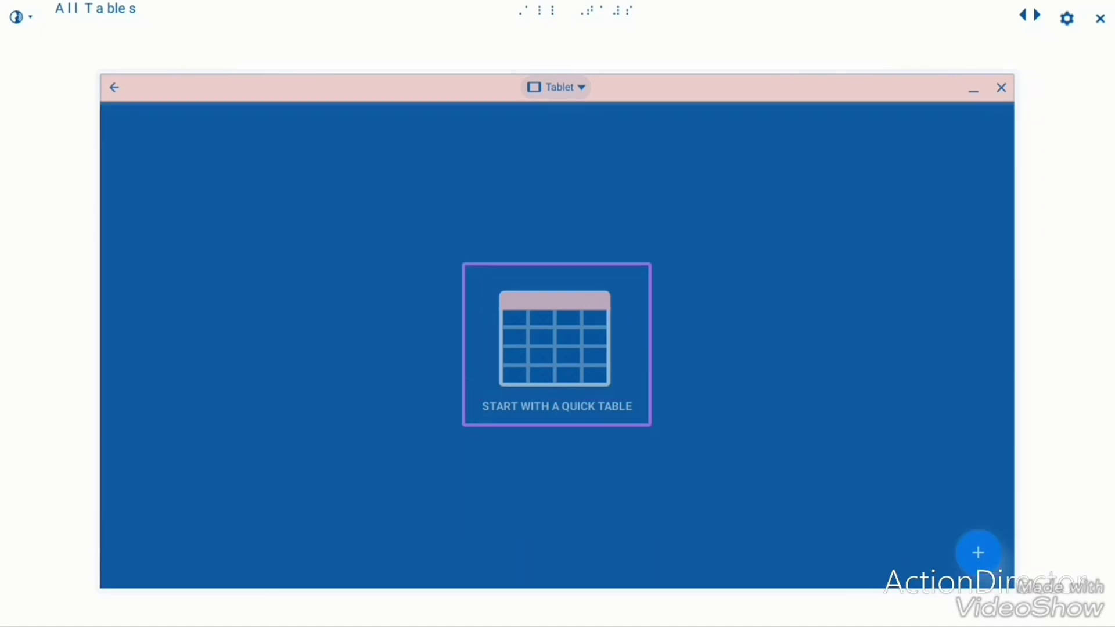
pyautogui.press('Return')
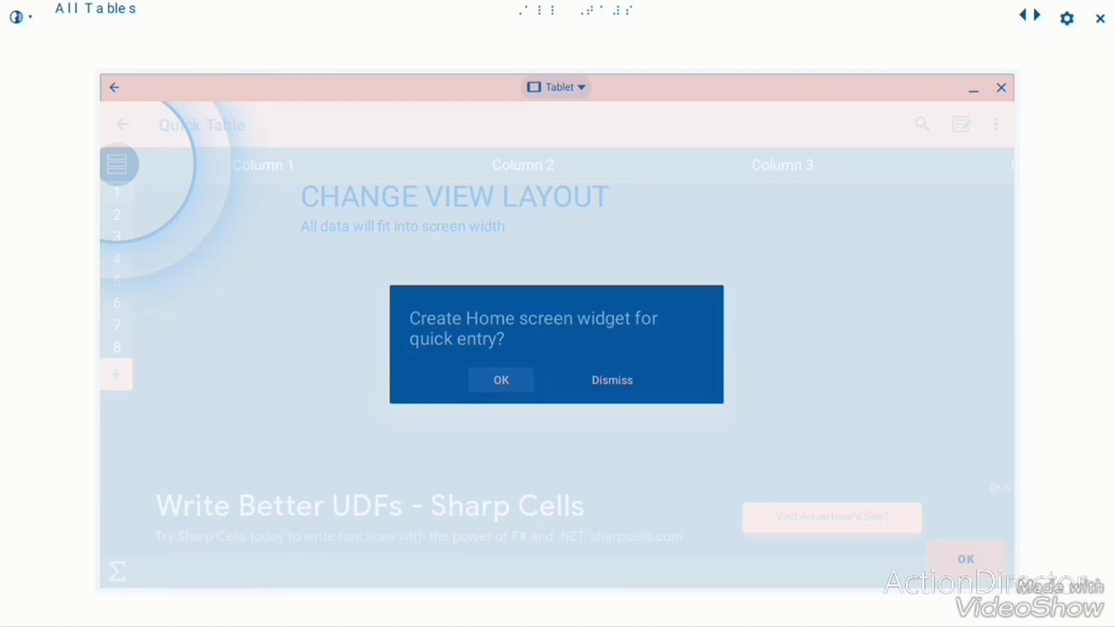
pyautogui.press('Return')
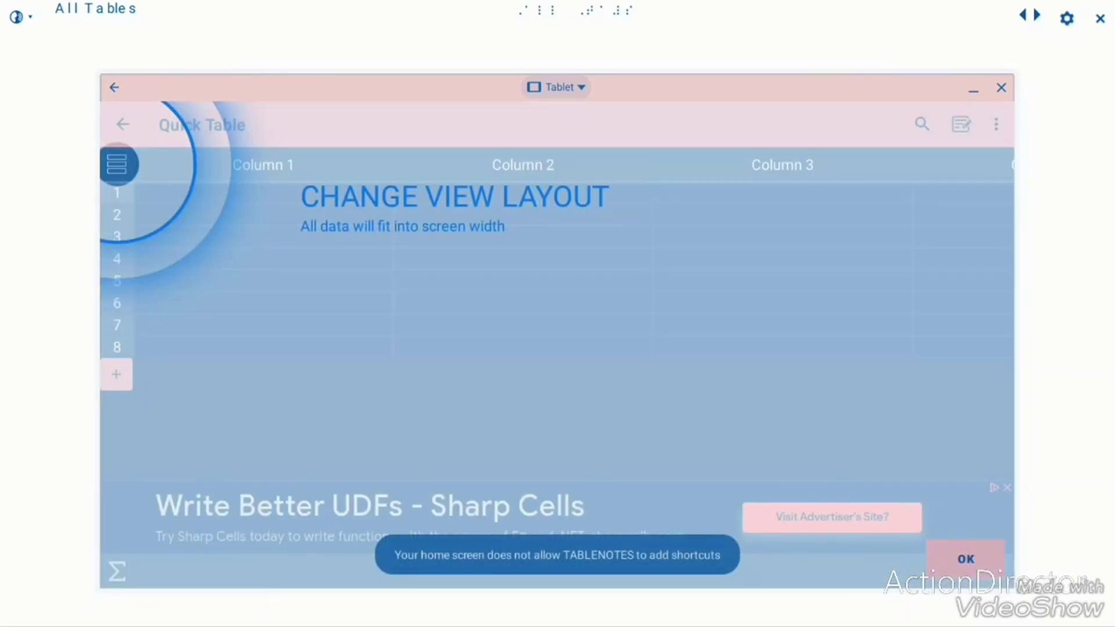
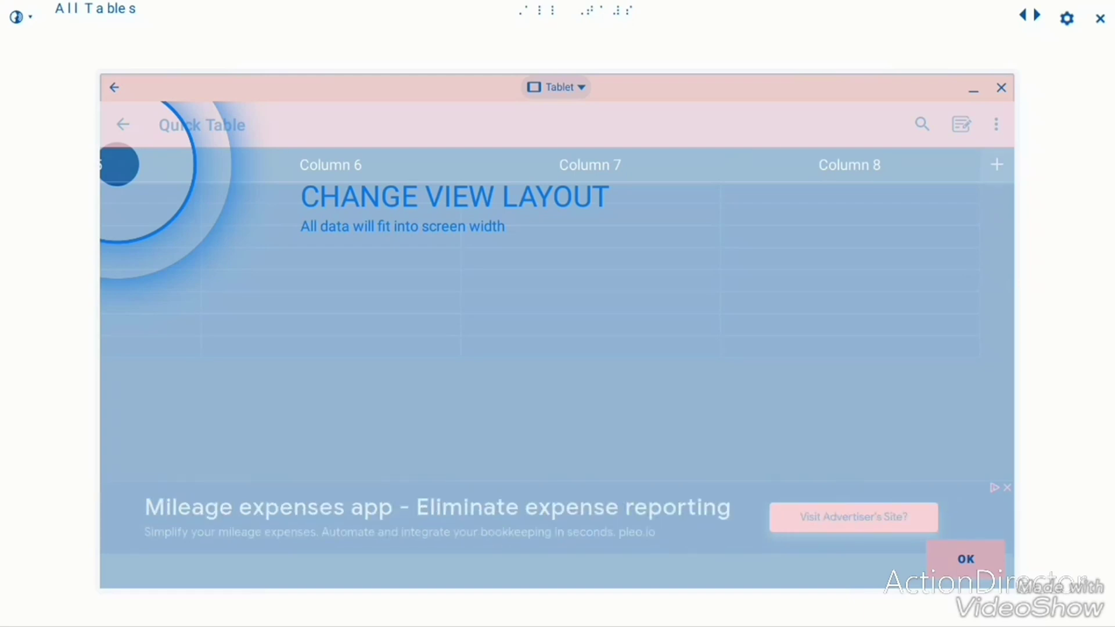
# Step: Start adding a column to the Quick Table and choose the Phone Column type from the column types
pyautogui.press('Return')
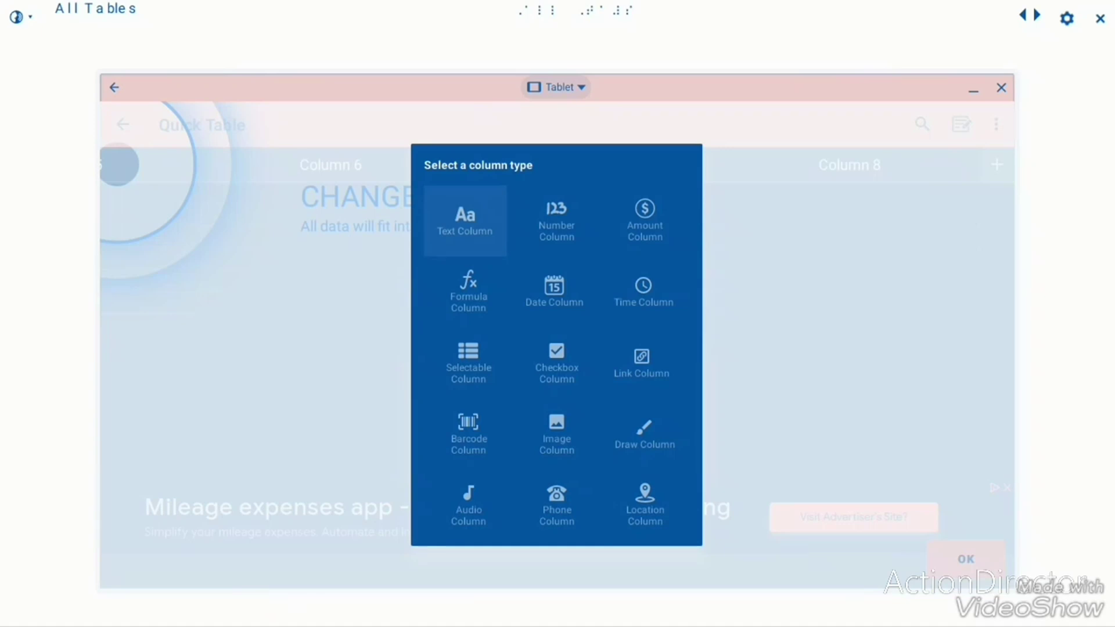
pyautogui.press('XF86AudioLowerVolume')
pyautogui.scroll(-1, 556, 359)
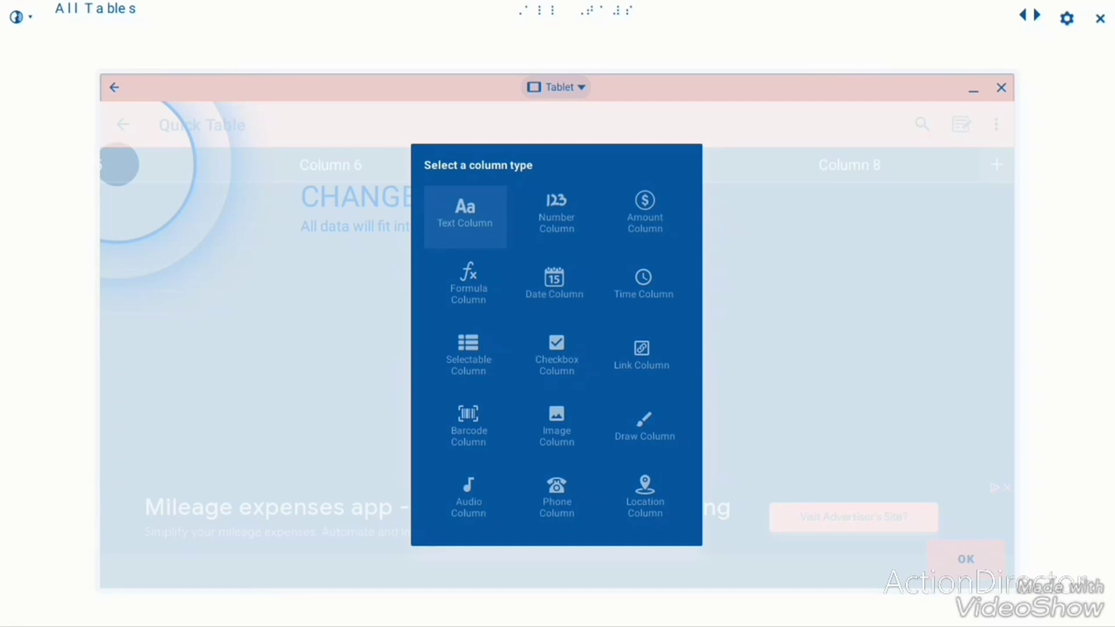
pyautogui.press('Down')
pyautogui.press('Down')
pyautogui.press('Down')
pyautogui.press('Down')
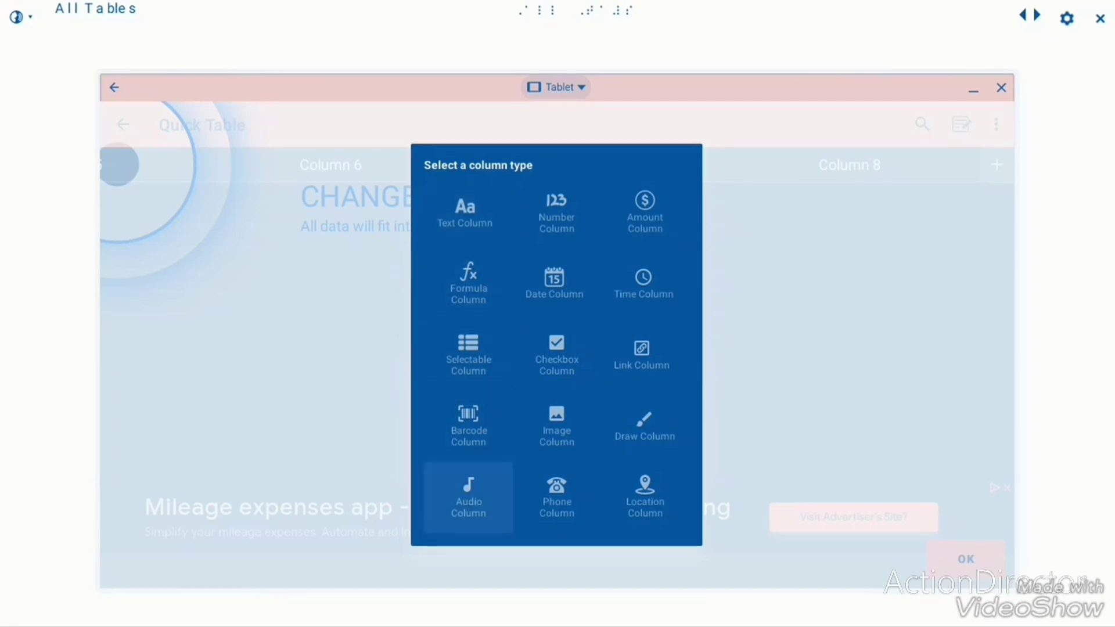
pyautogui.press('Right')
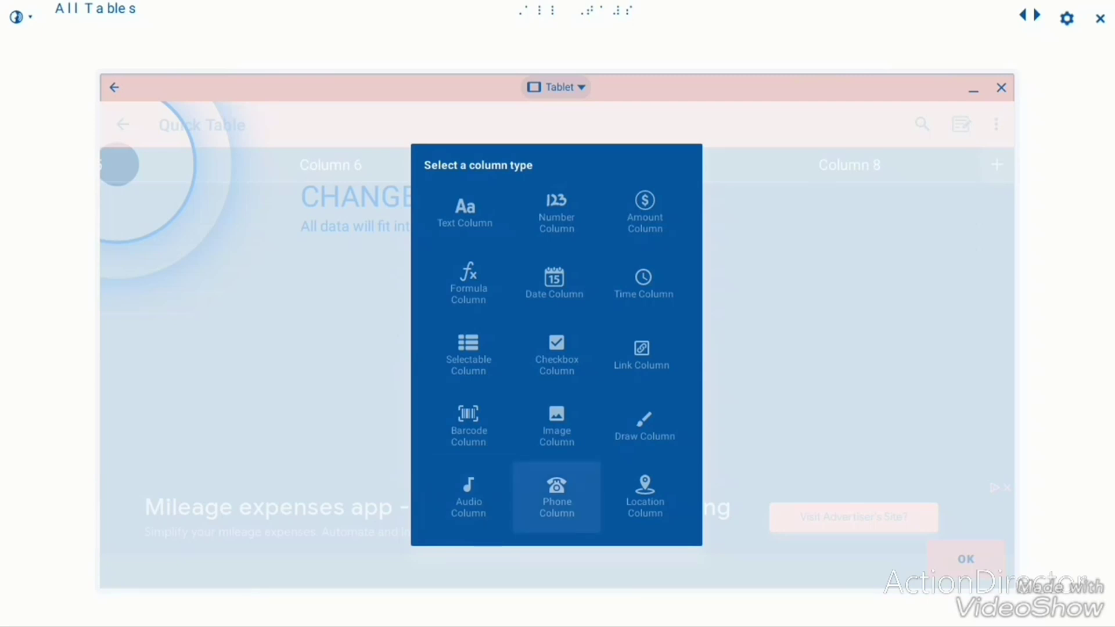
pyautogui.press('Return')
pyautogui.press('XF86AudioLowerVolume')
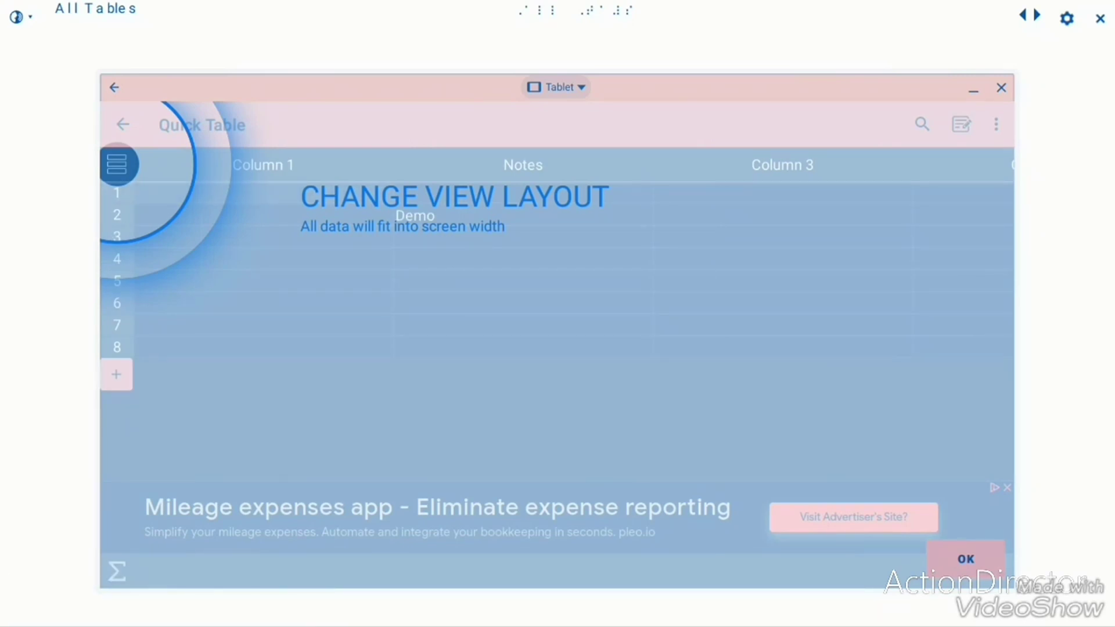
# Step: Enter "Hardware" in the row 2 cell of Column 4 and save the entry
pyautogui.press('Right')
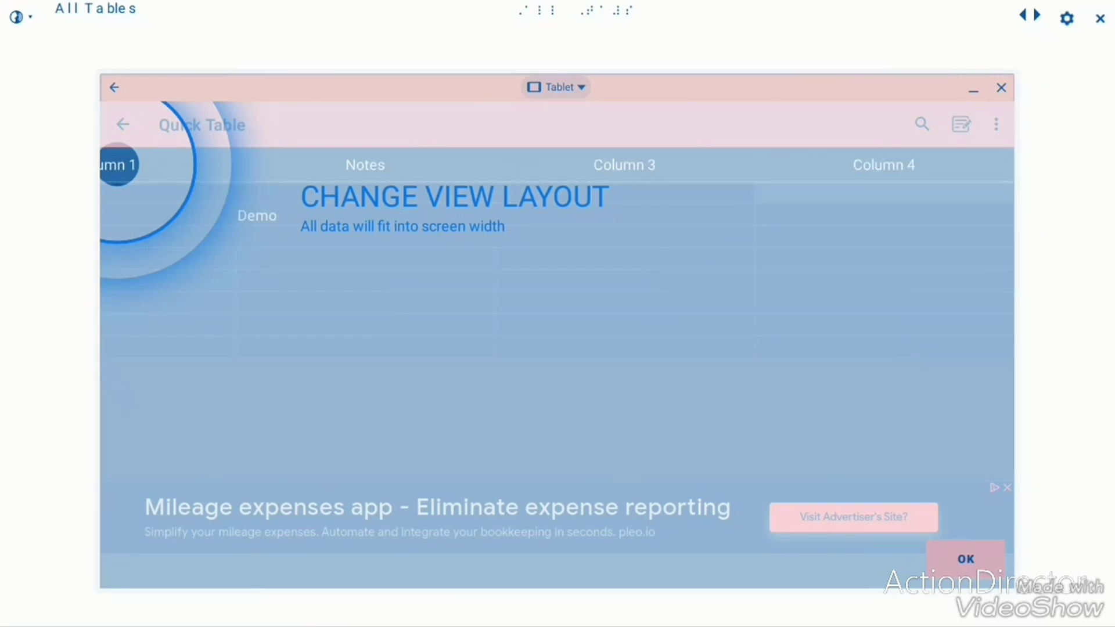
pyautogui.press('Return')
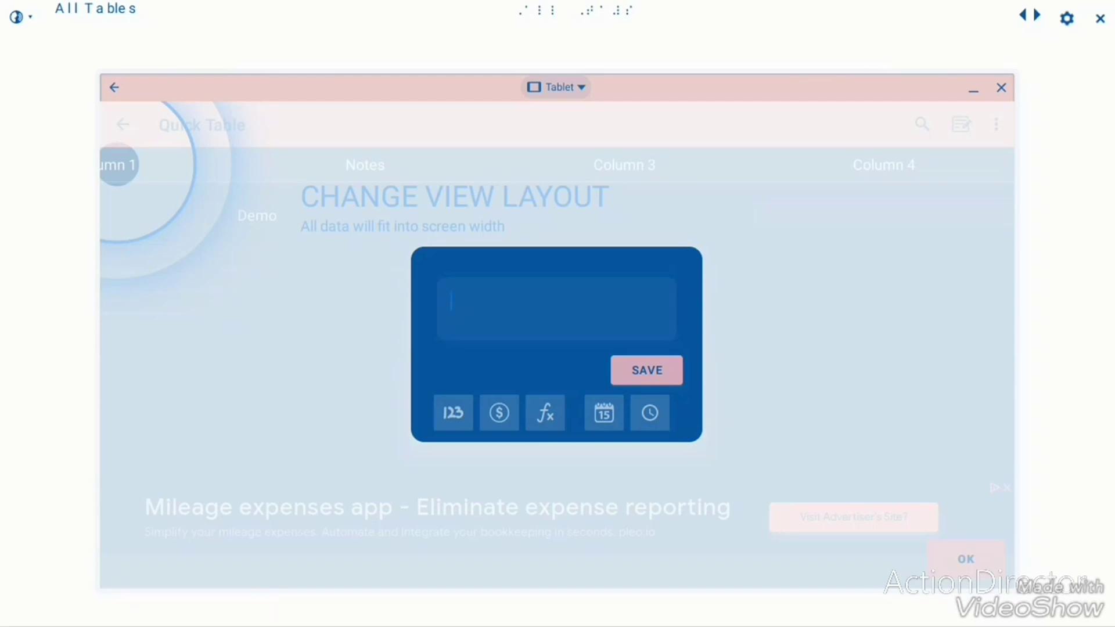
pyautogui.write('Hardware')
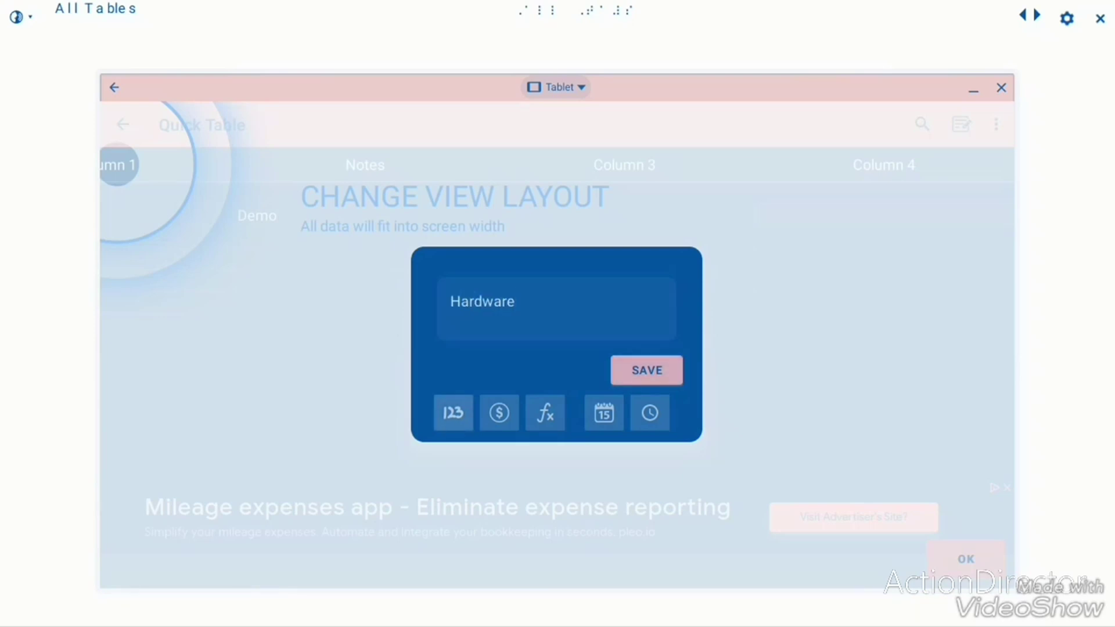
pyautogui.hotkey('shift', 'Tab')
pyautogui.press('Return')
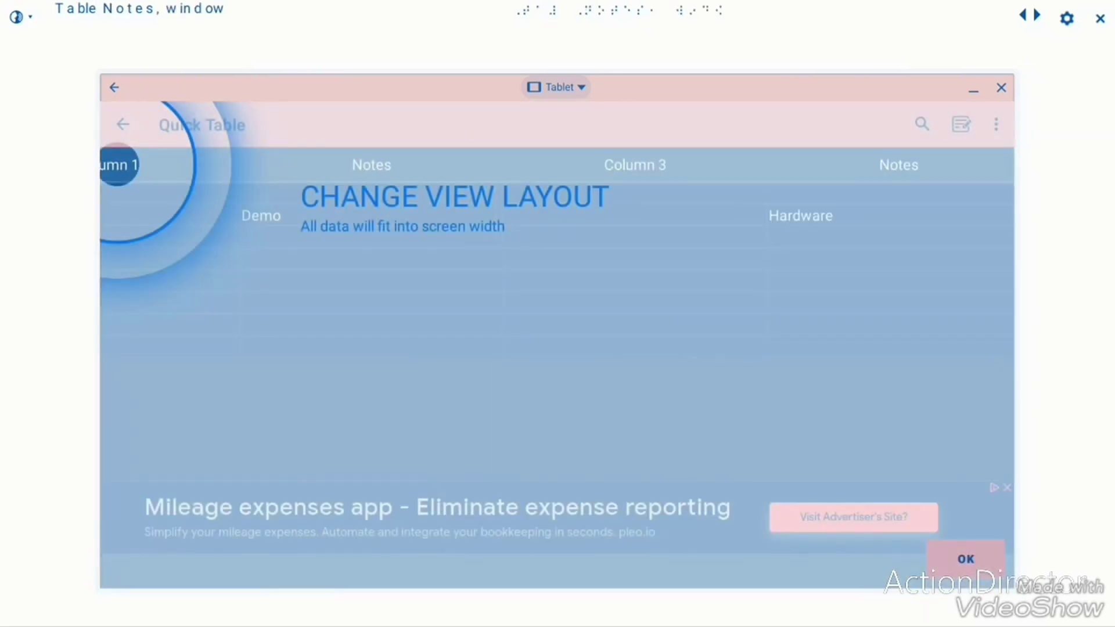
# Step: Dismiss the hint about changing the view layout and look across the Quick Table's columns back to Column 1
pyautogui.press('Return')
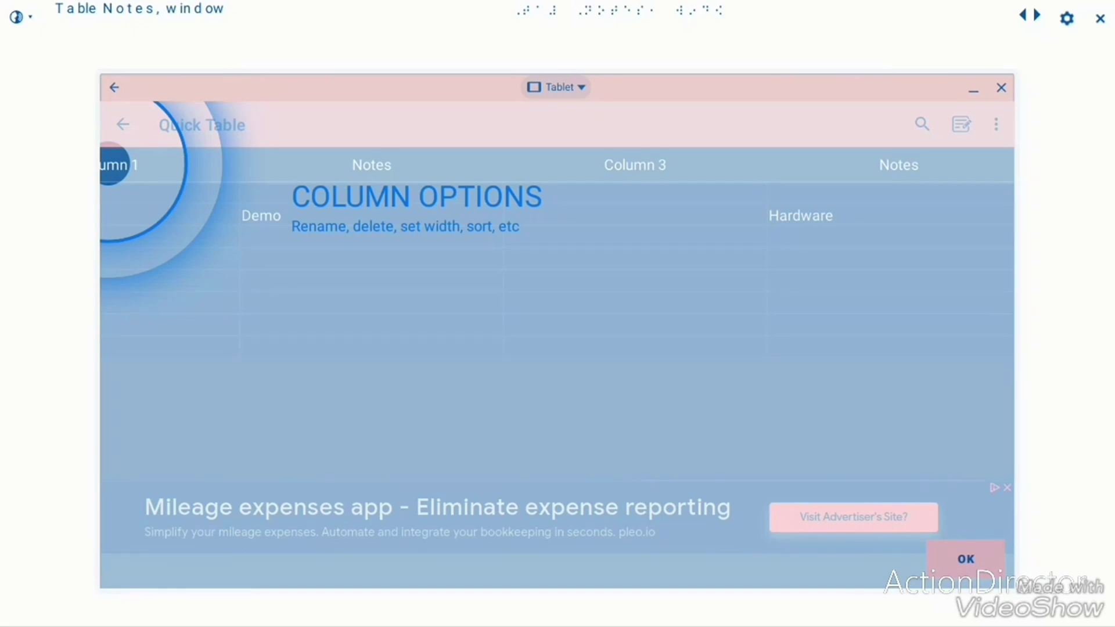
pyautogui.hscroll(10, 558, 256)
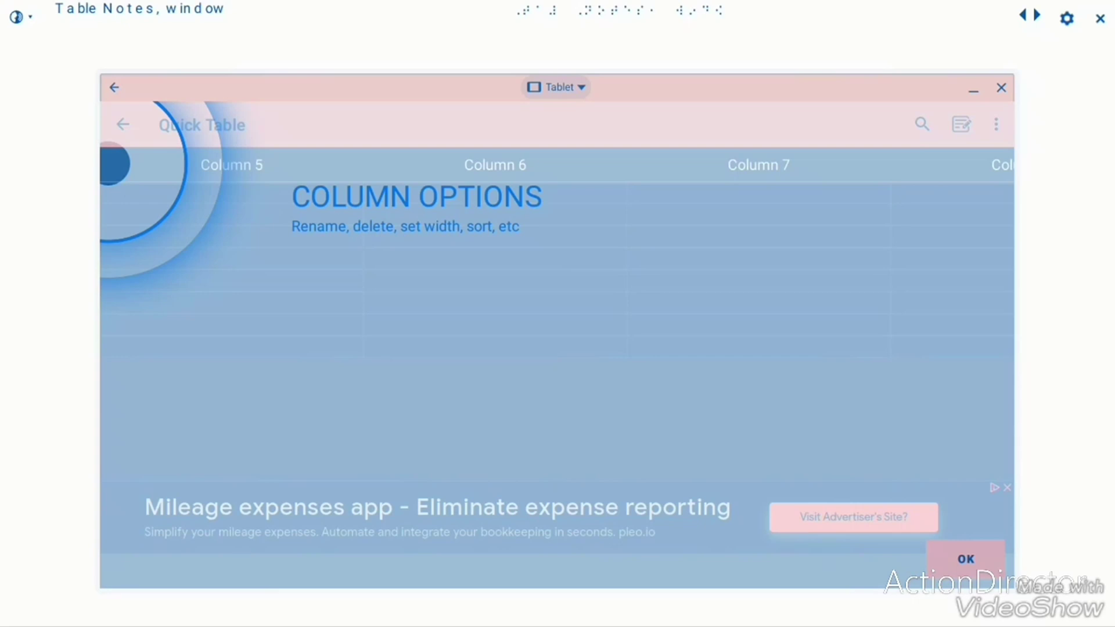
pyautogui.hscroll(-5, 558, 325)
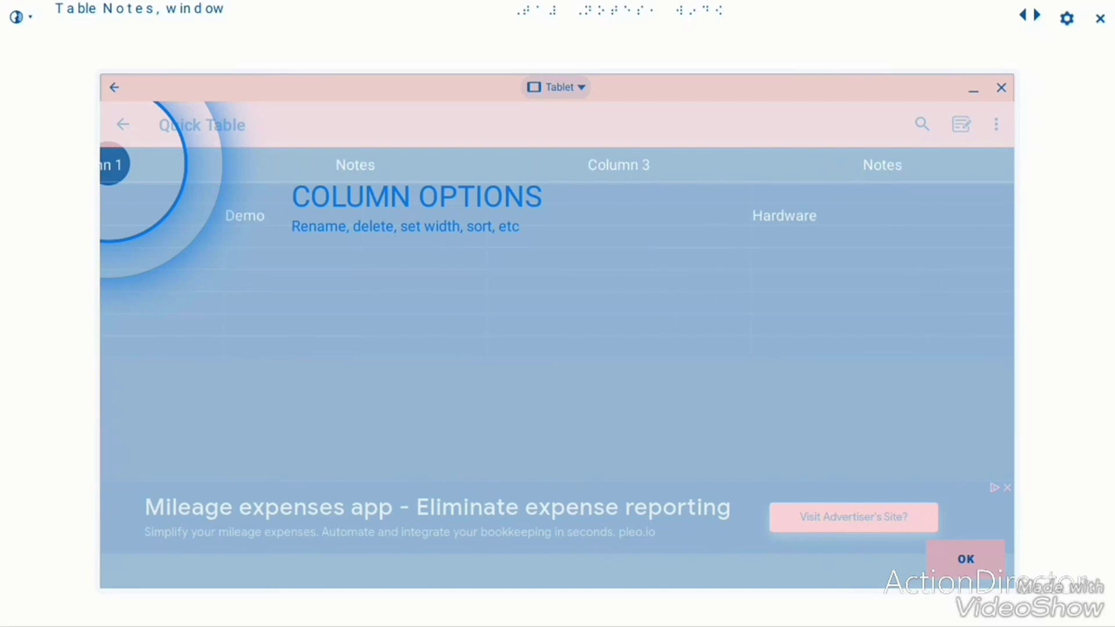
pyautogui.hscroll(-3, 558, 325)
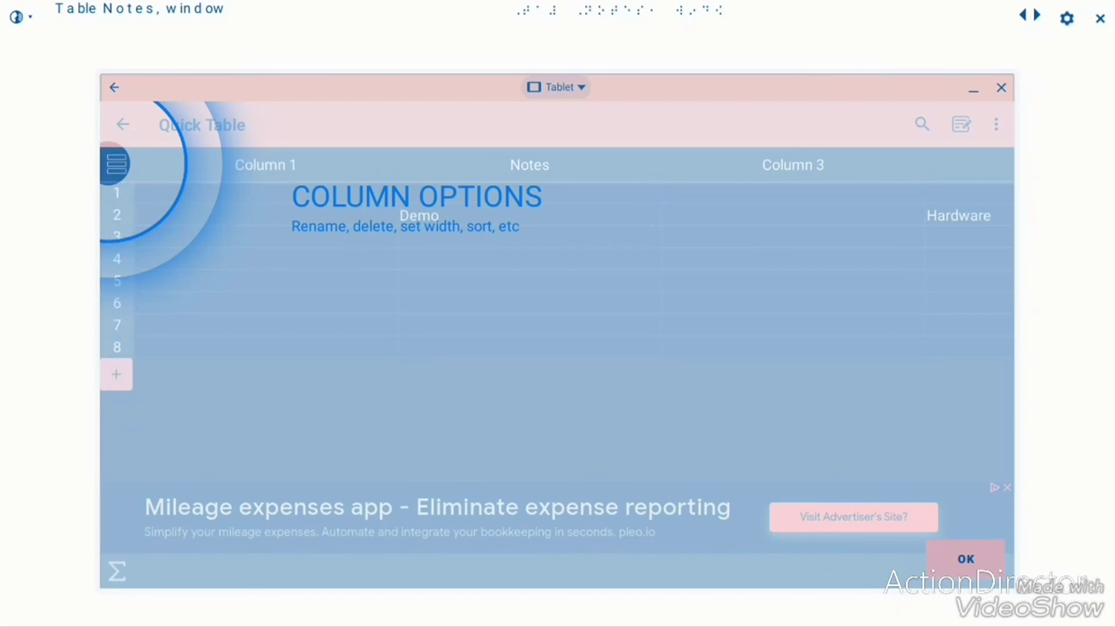
# Step: Examine the Quick Table's overall options and the choices under its Settings, then leave them
pyautogui.press('Return')
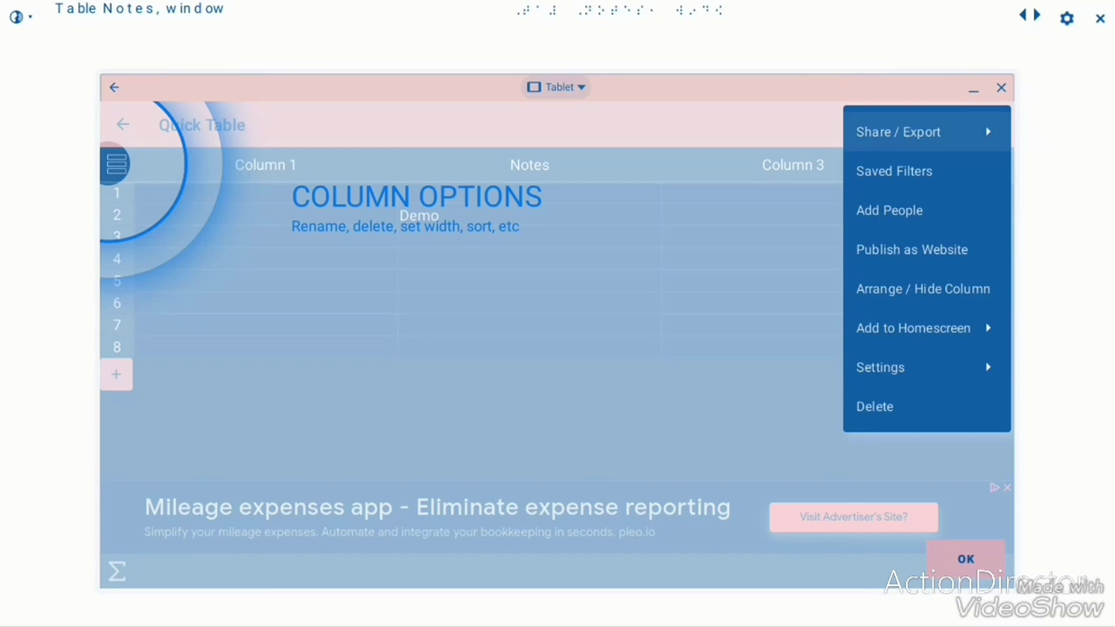
pyautogui.press('super+space')
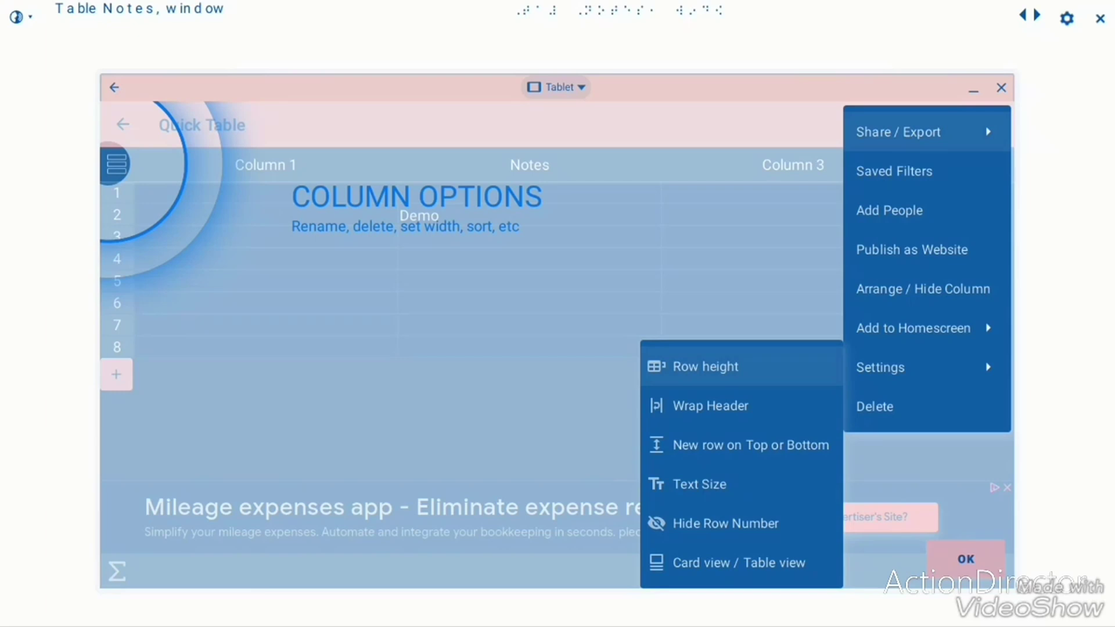
pyautogui.press('Escape')
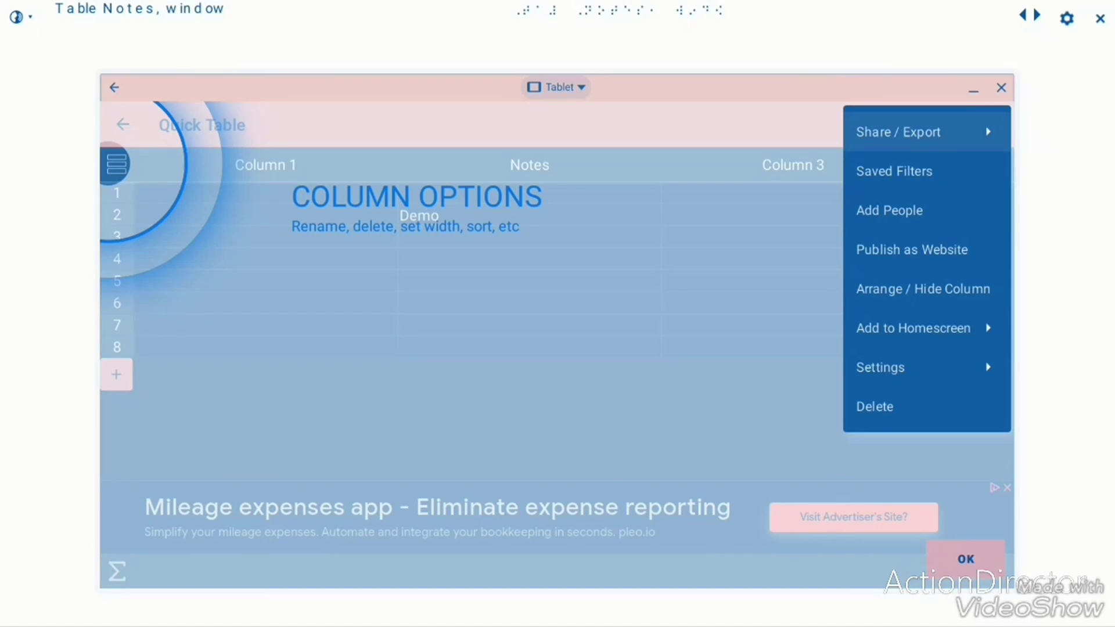
pyautogui.press('Escape')
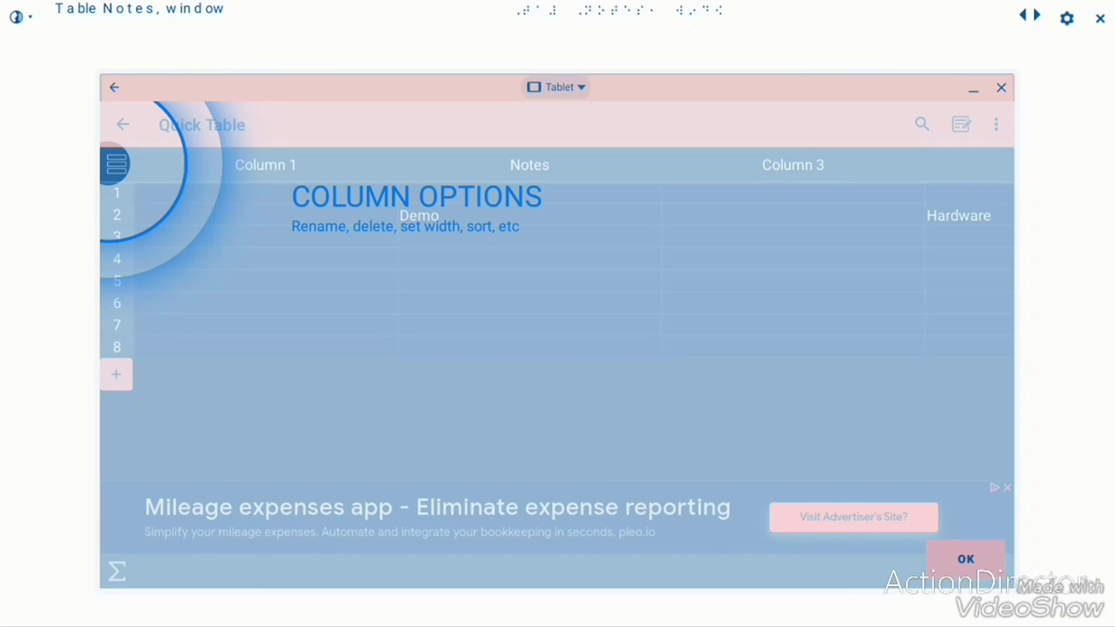
# Step: Return to the list of tables and close Table Notes
pyautogui.press('Escape')
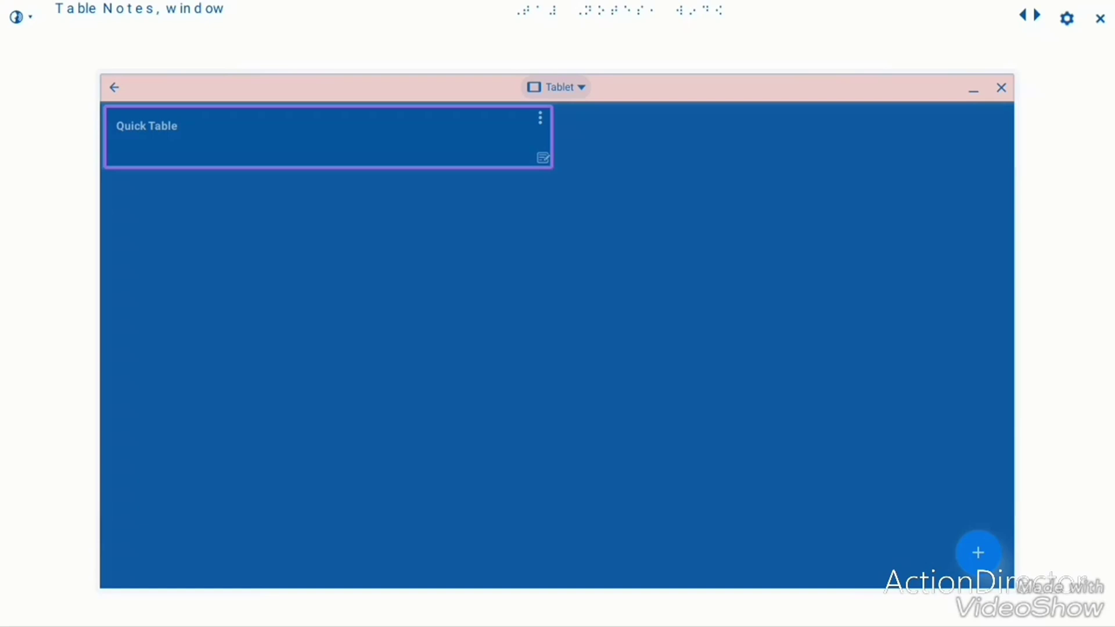
pyautogui.hotkey('ctrl', 'w')
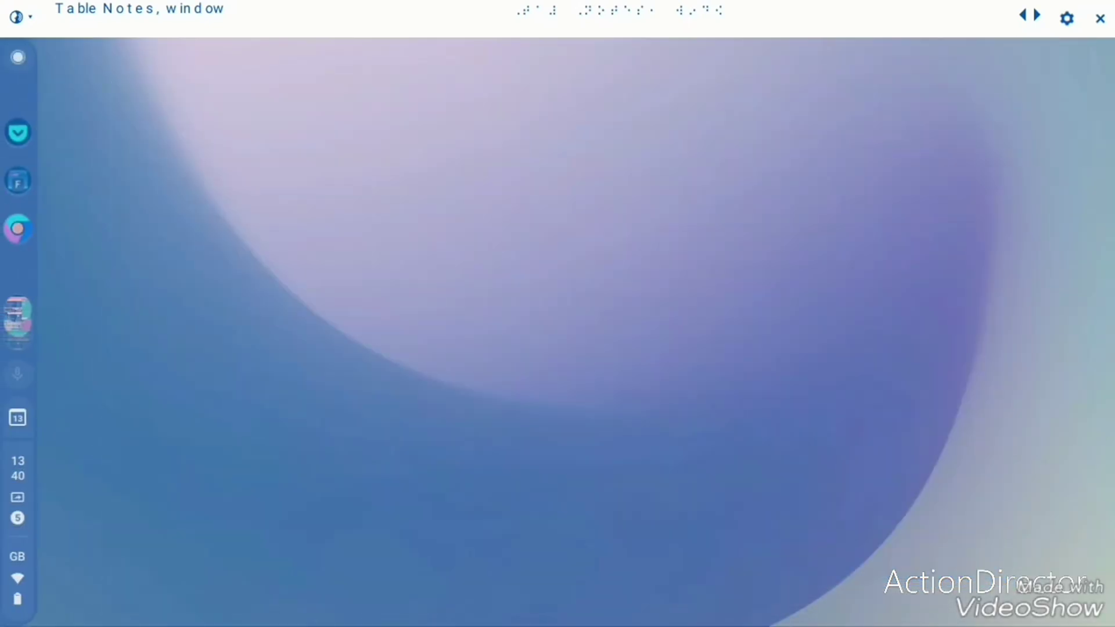
# Step: Examine the items on the ChromeOS shelf, including the Launcher, Pocket, File Manager + and Tote
pyautogui.press('Tab')
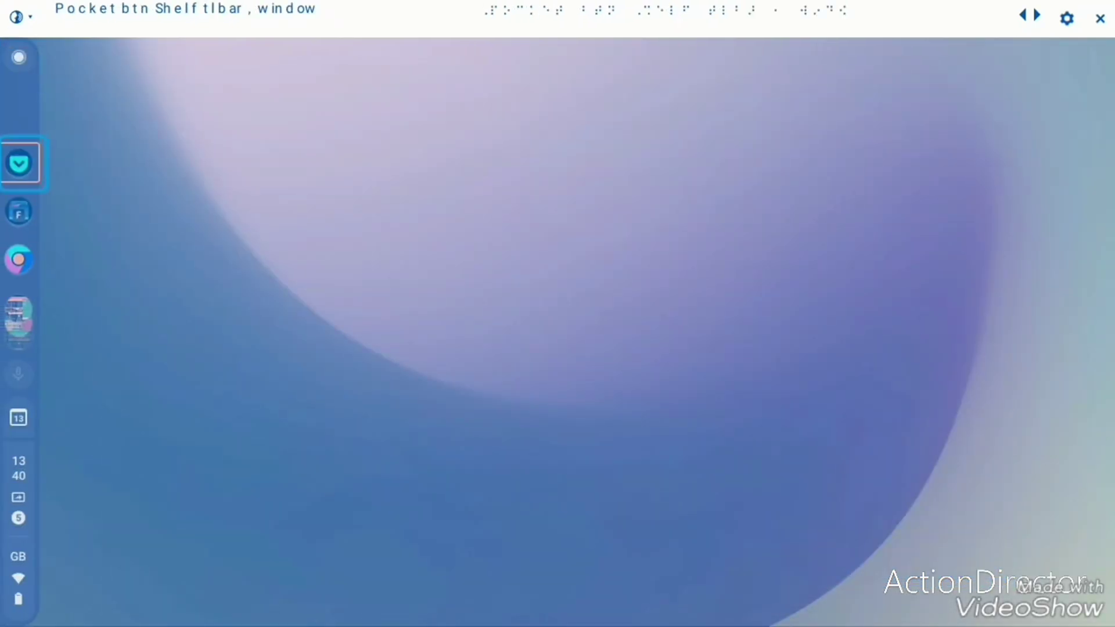
pyautogui.hotkey('shift', 'Tab')
pyautogui.press('Return')
pyautogui.press('Tab')
pyautogui.press('Right')
pyautogui.press('Right')
pyautogui.press('Right')
pyautogui.press('Right')
pyautogui.press('Left')
pyautogui.press('Return')
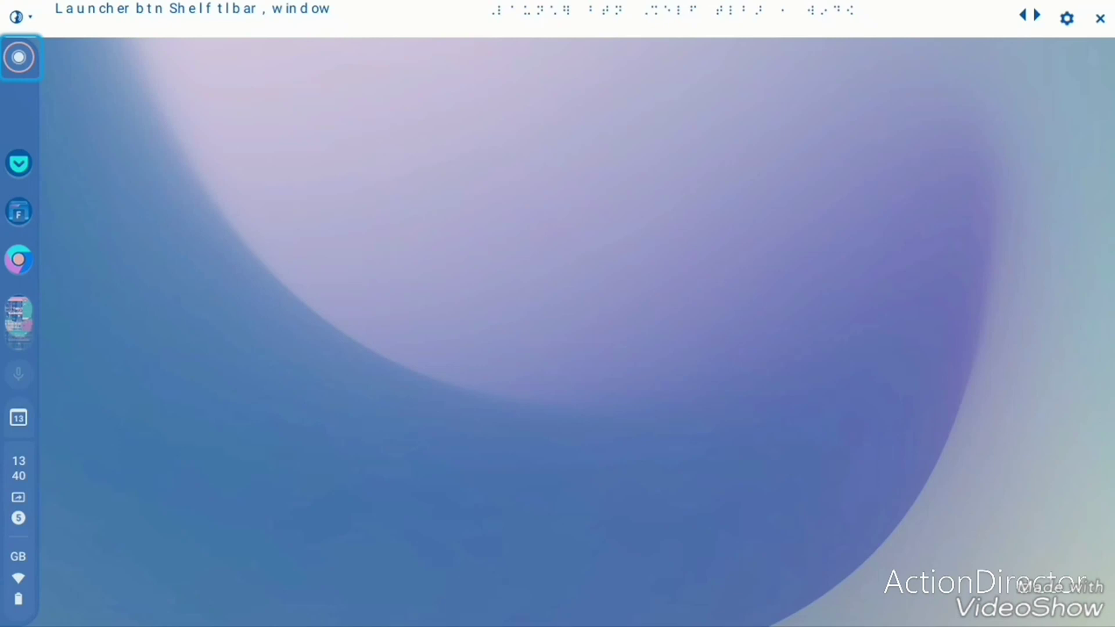
pyautogui.press('Tab')
pyautogui.press('Tab')
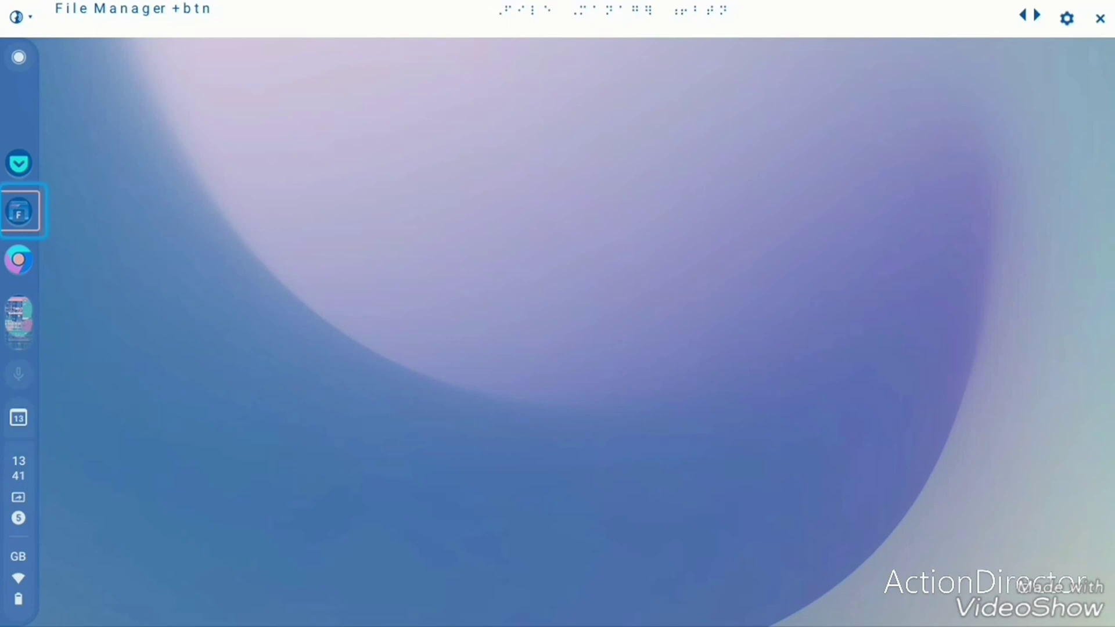
pyautogui.press('Tab')
pyautogui.press('Tab')
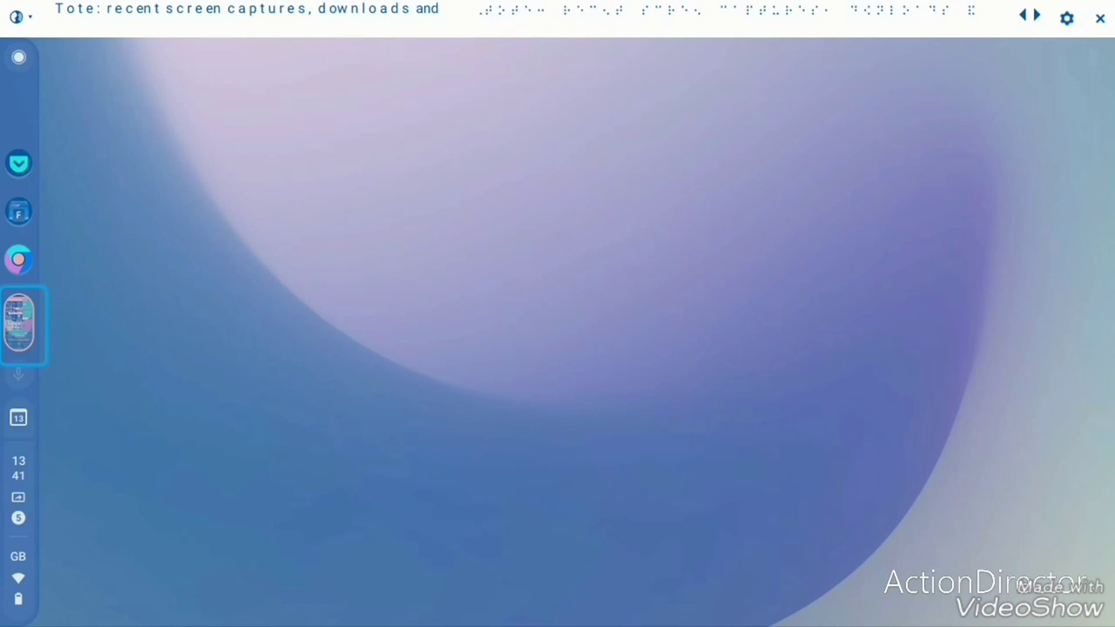
pyautogui.press('Tab')
pyautogui.press('Tab')
pyautogui.press('Tab')
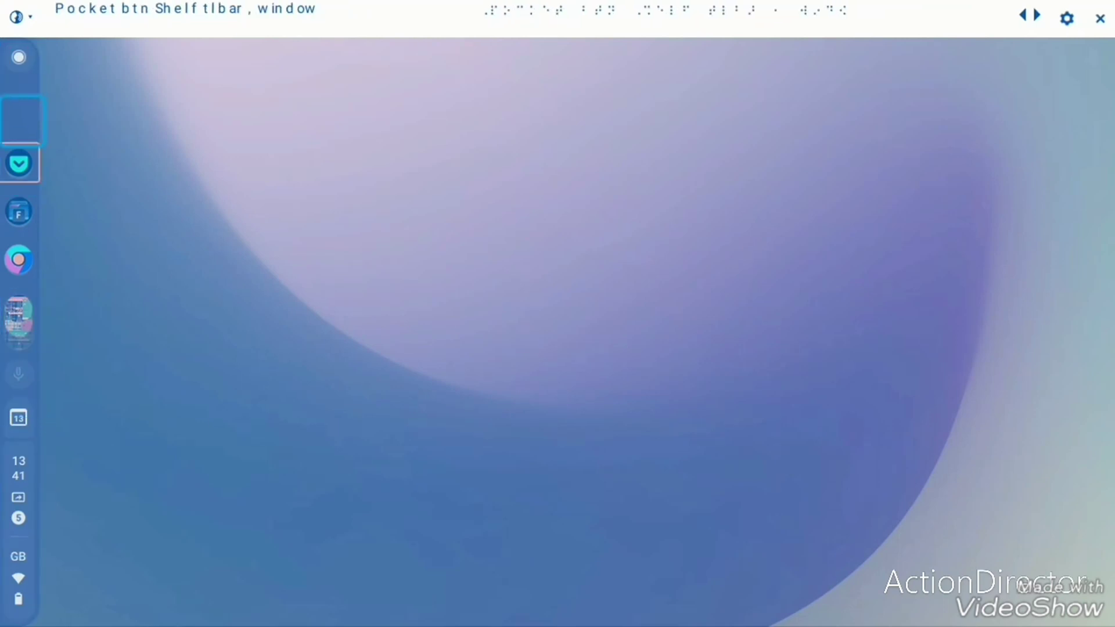
pyautogui.hotkey('shift', 'Tab')
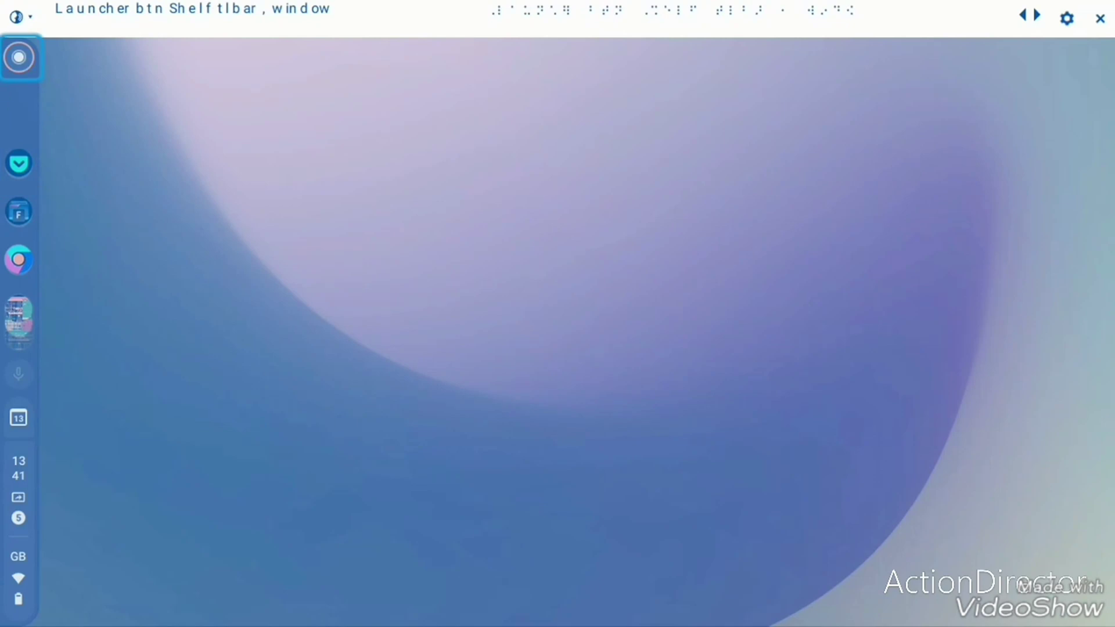
pyautogui.press('Tab')
pyautogui.press('Tab')
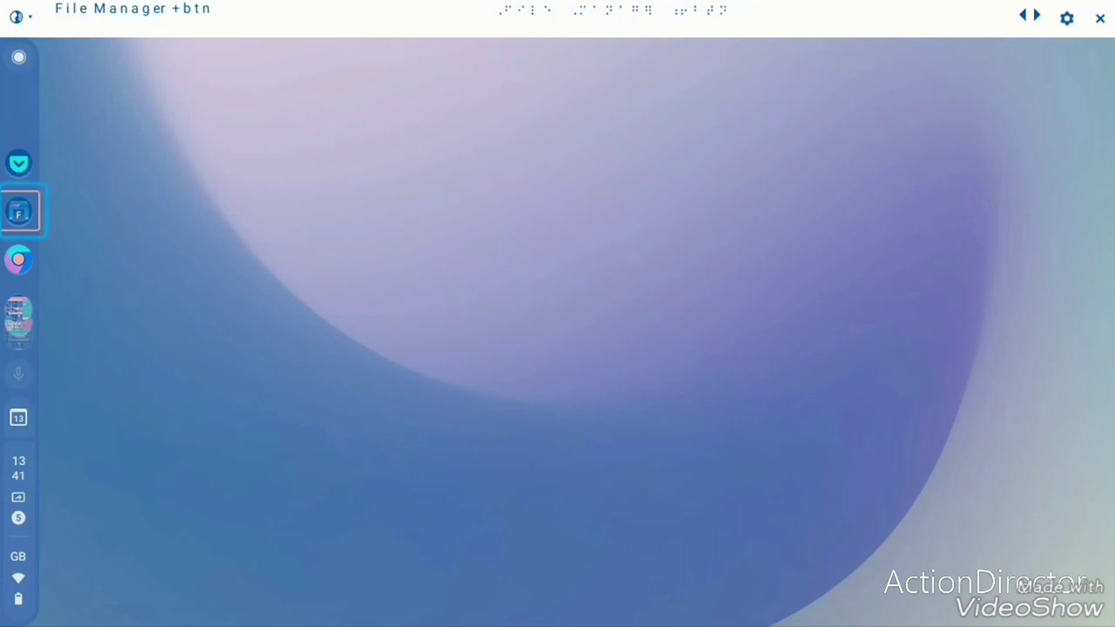